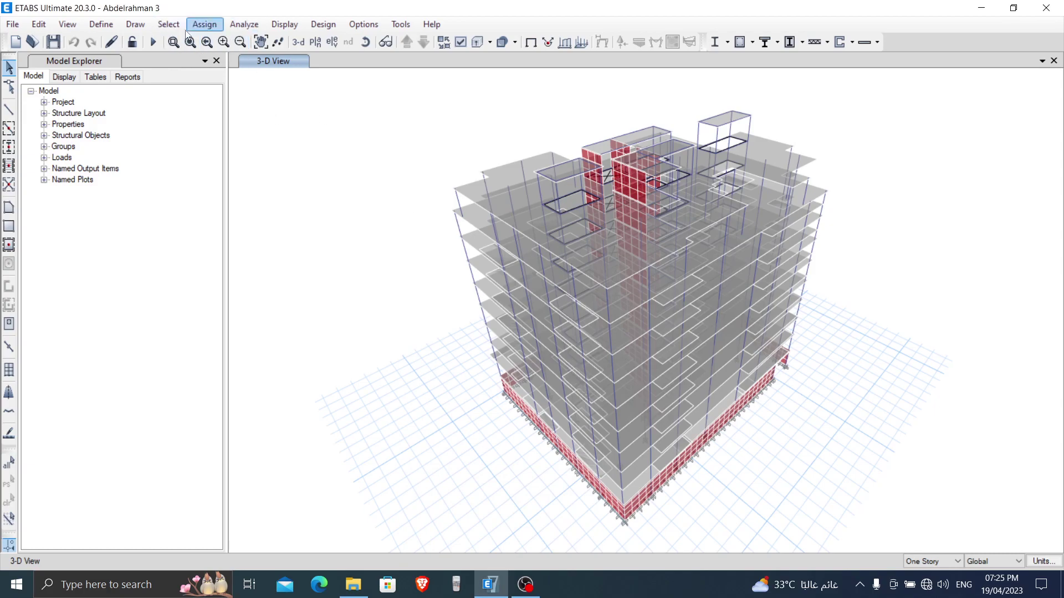
# Step: Select all columns in the model by object type
pyautogui.click(169, 24)
pyautogui.moveTo(186, 41)
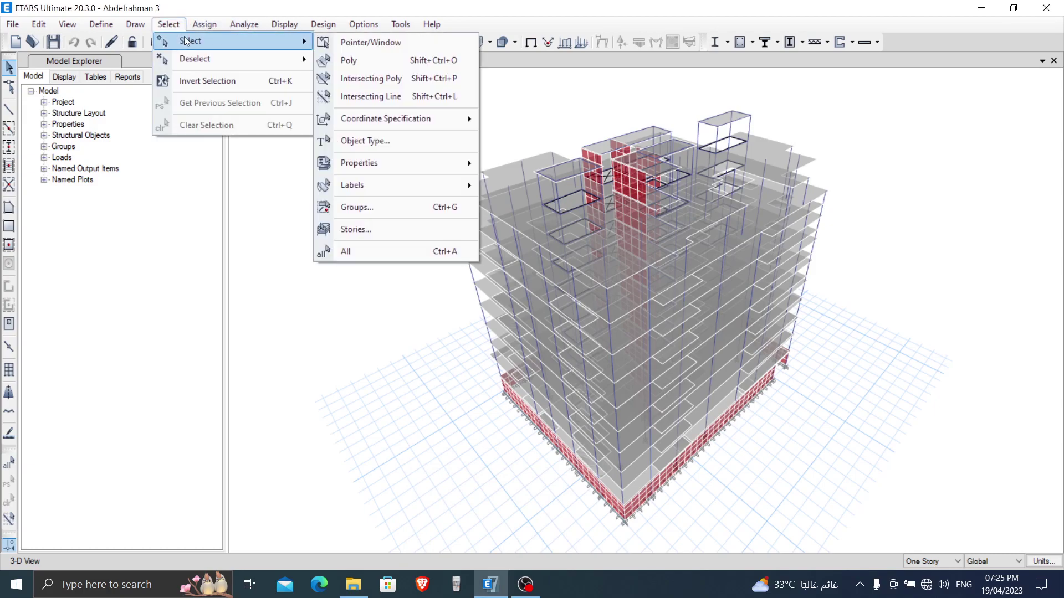
pyautogui.click(371, 141)
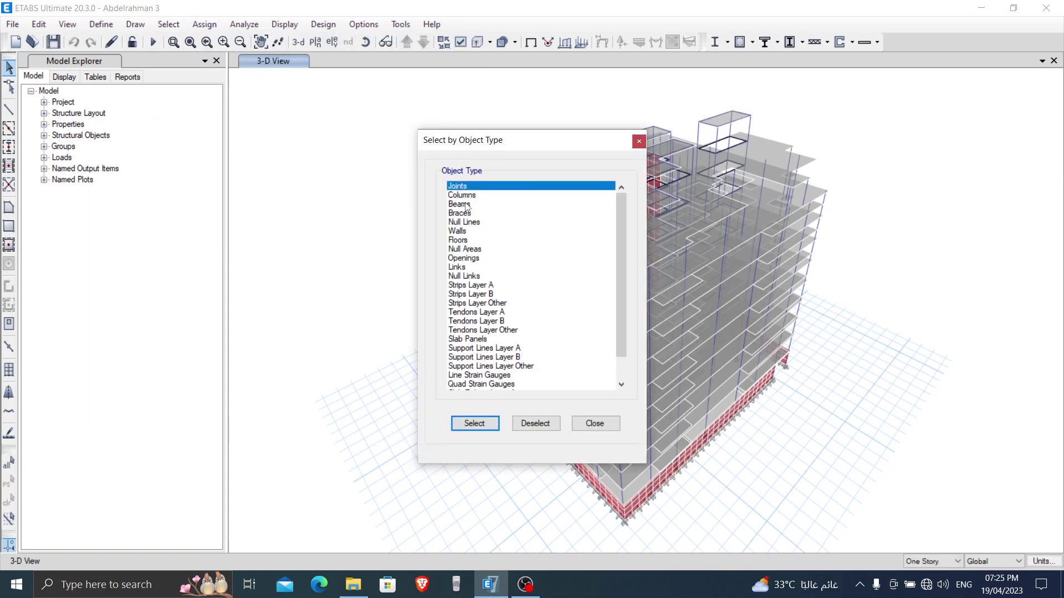
pyautogui.click(467, 197)
pyautogui.click(474, 423)
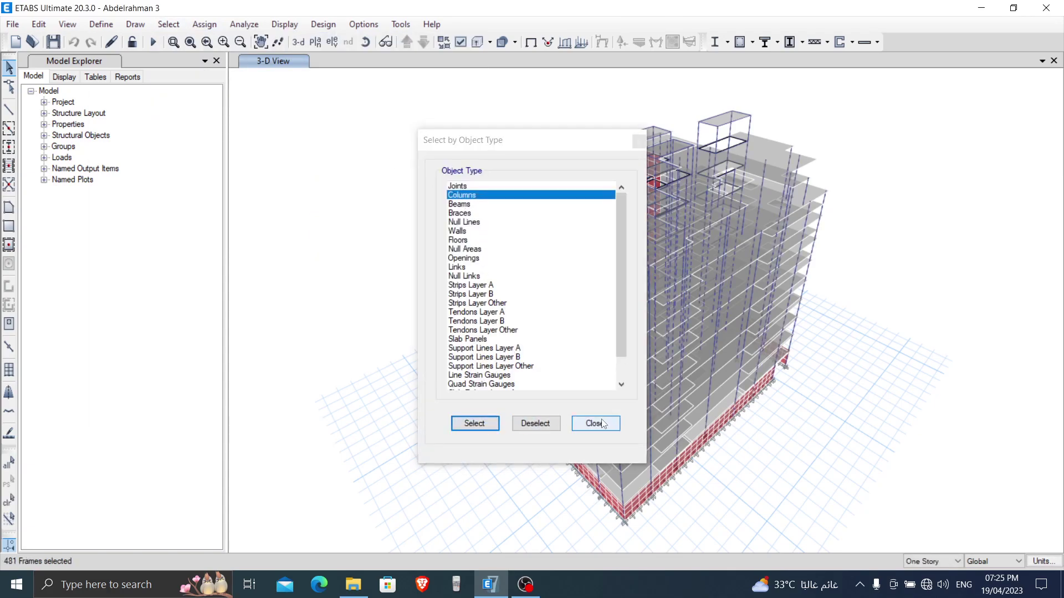
pyautogui.click(595, 424)
# Step: Show only the selected columns in the 3-D view
pyautogui.rightClick(324, 132)
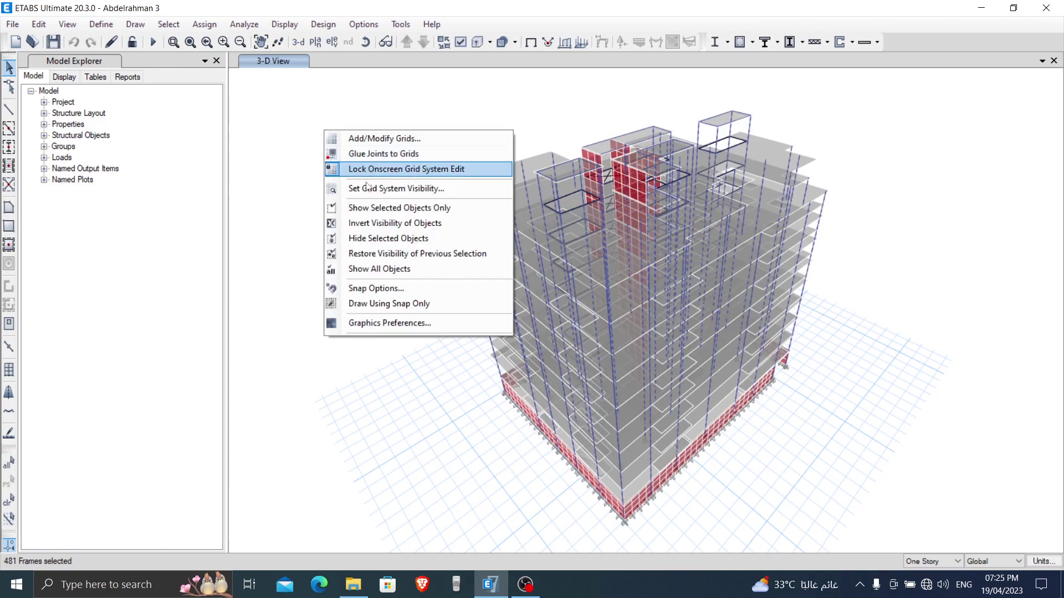
pyautogui.click(379, 209)
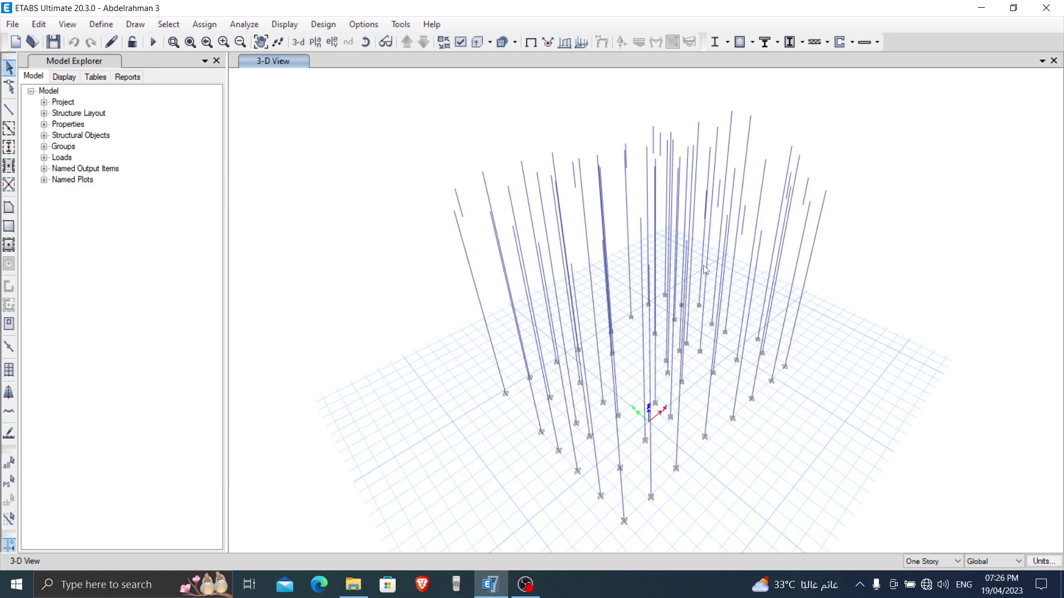
pyautogui.moveTo(892, 285); pyautogui.dragTo(848, 294, button='middle')
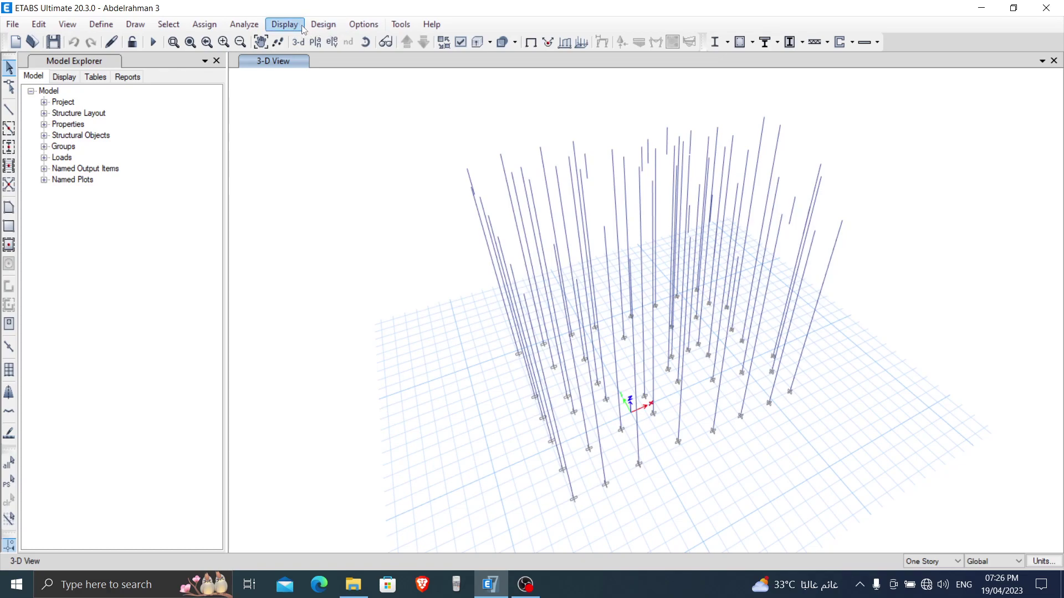
# Step: Set the Utilization Factor Limit to 0.9 in the ACI 318-19 concrete frame design preferences
pyautogui.click(324, 24)
pyautogui.moveTo(364, 24)
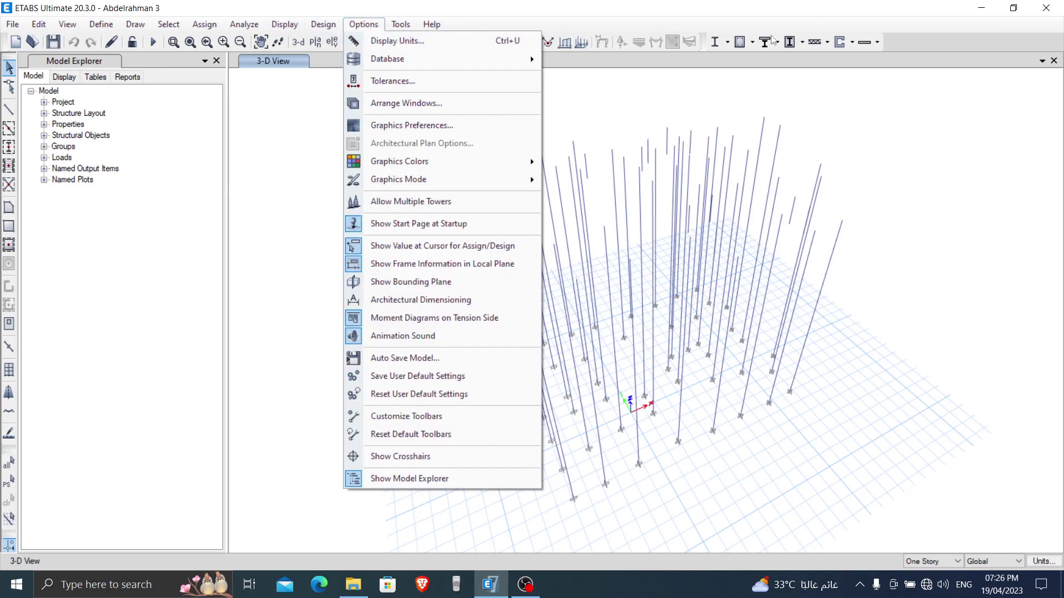
pyautogui.click(753, 46)
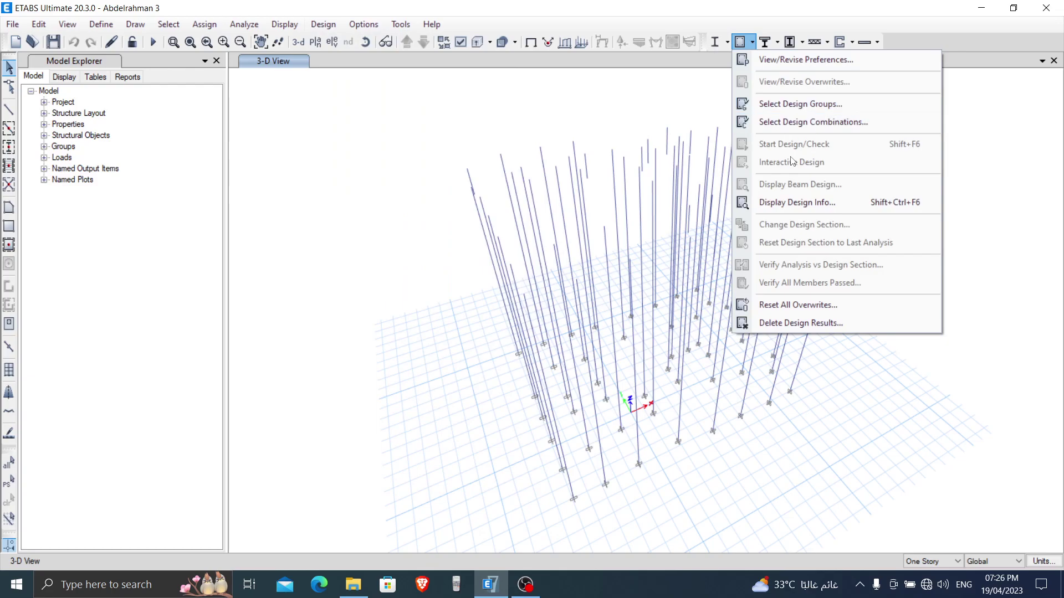
pyautogui.click(776, 63)
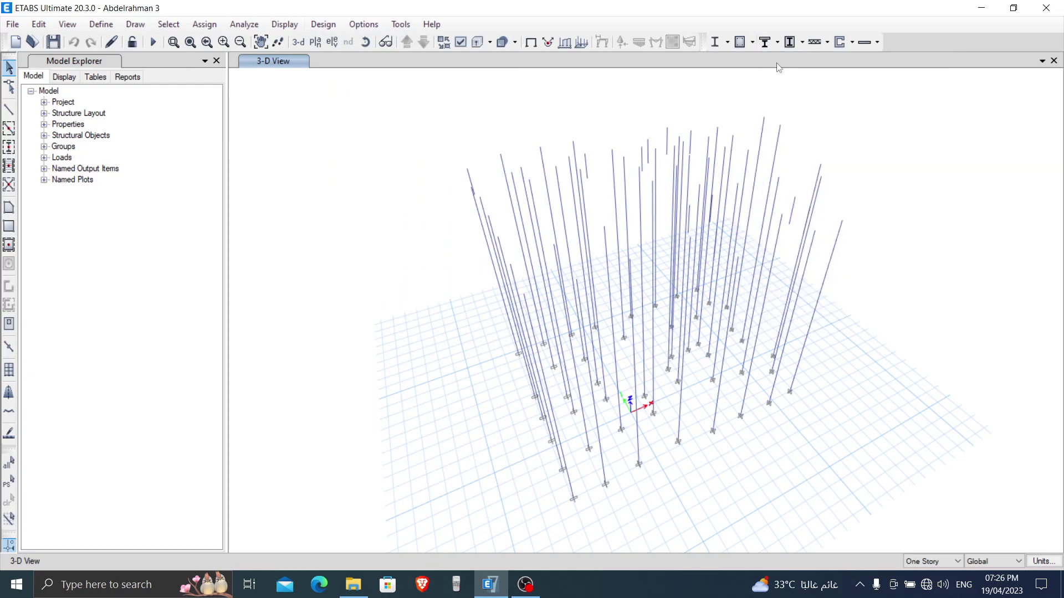
pyautogui.click(752, 44)
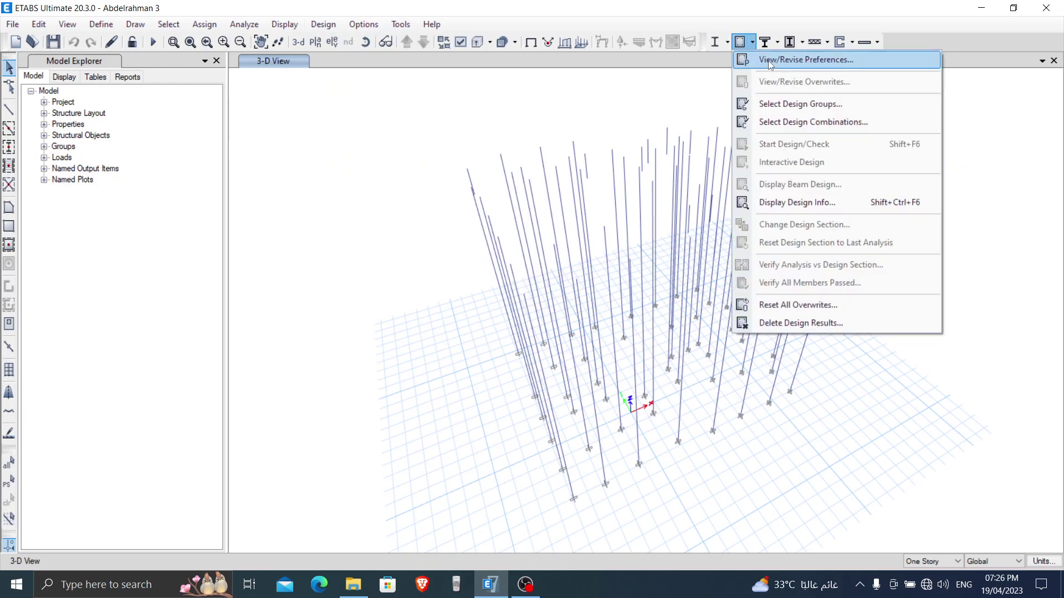
pyautogui.click(768, 62)
pyautogui.click(568, 142)
pyautogui.click(562, 139)
pyautogui.click(559, 141)
pyautogui.scroll(-4, 552, 289)
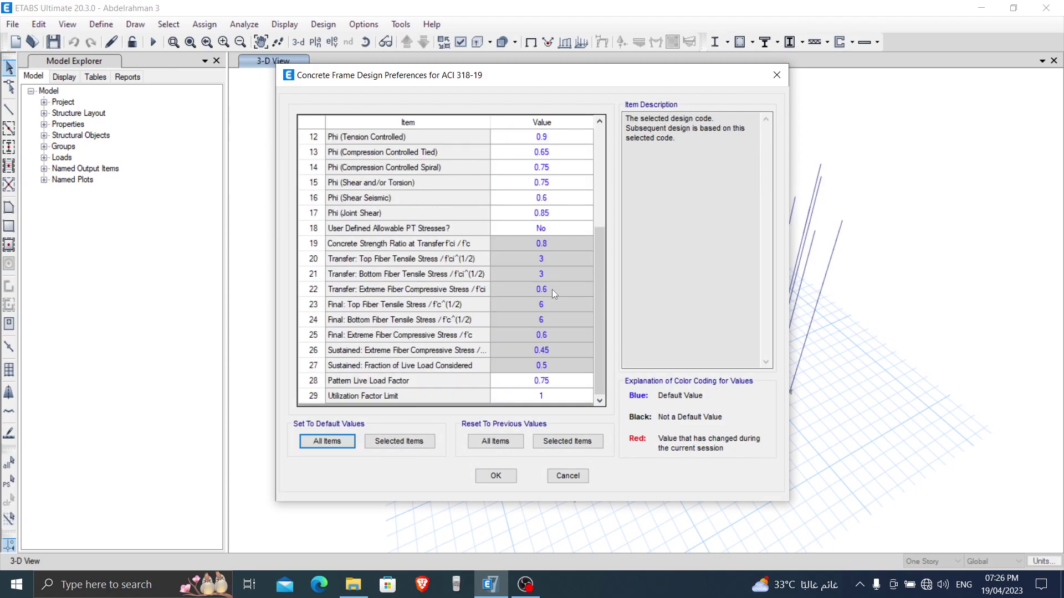
pyautogui.click(542, 397)
pyautogui.write('0.9')
pyautogui.click(496, 476)
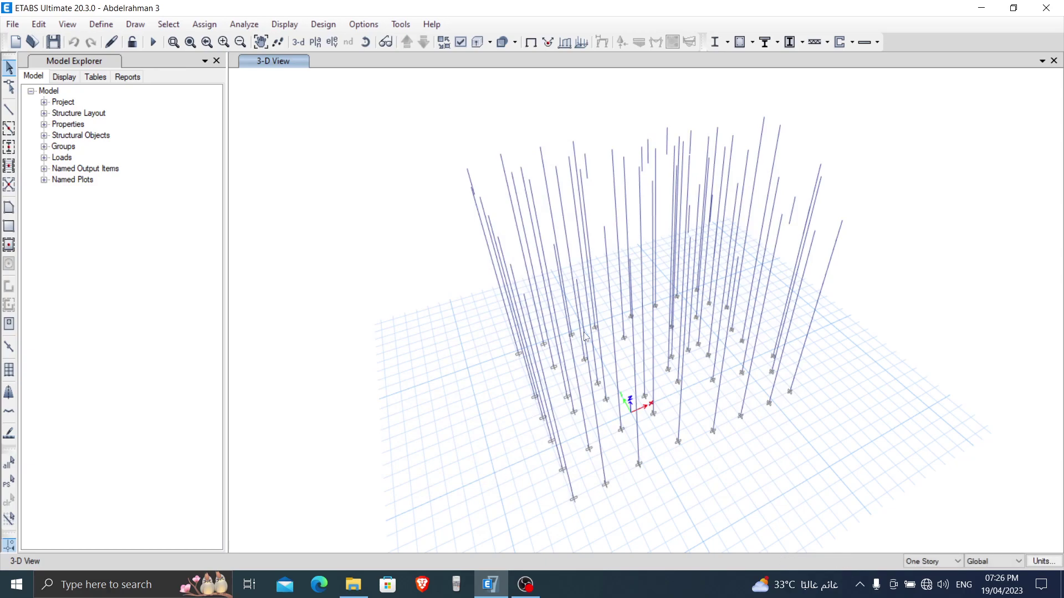
# Step: Clear the concrete frame design combinations list and add all load combinations back as design combinations
pyautogui.click(324, 24)
pyautogui.moveTo(364, 61)
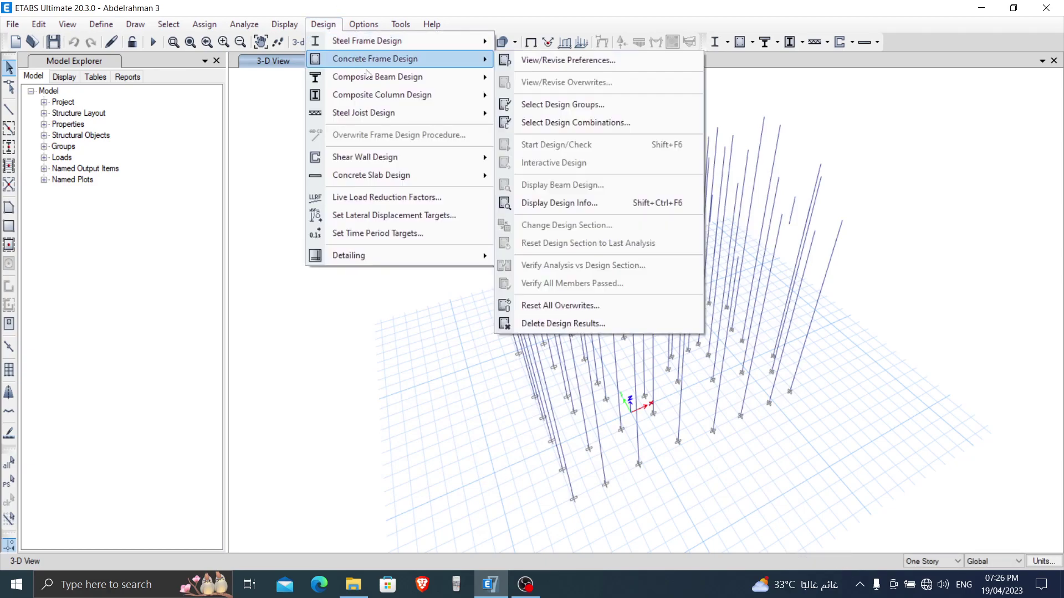
pyautogui.moveTo(370, 160)
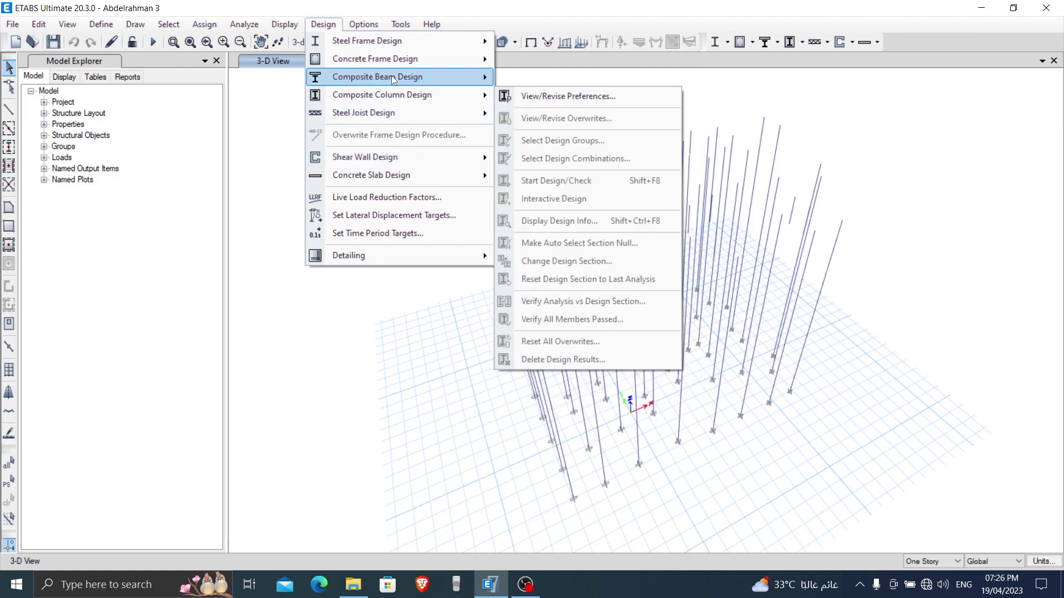
pyautogui.moveTo(409, 60)
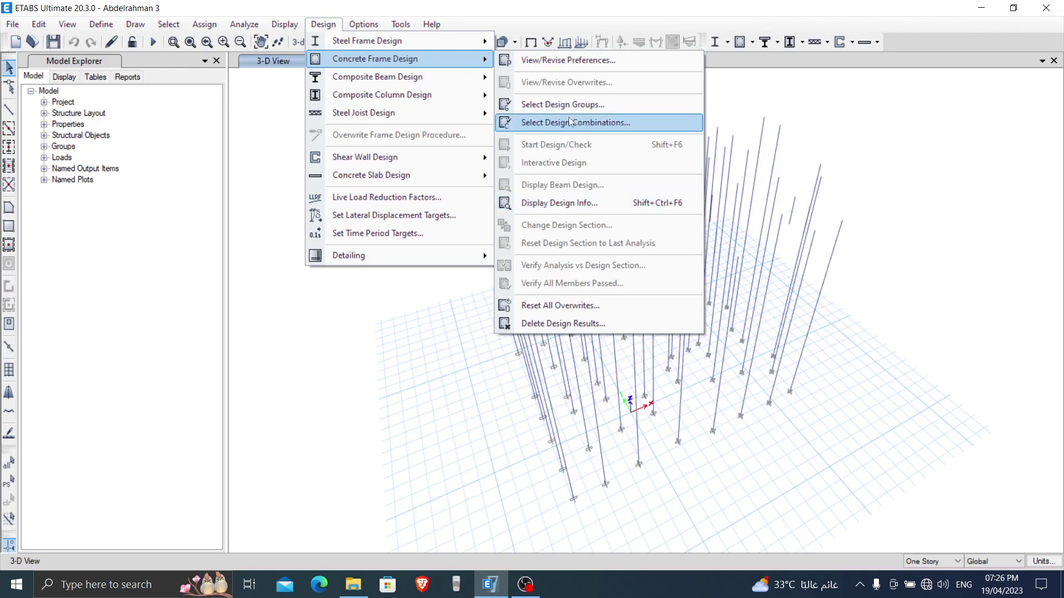
pyautogui.click(560, 124)
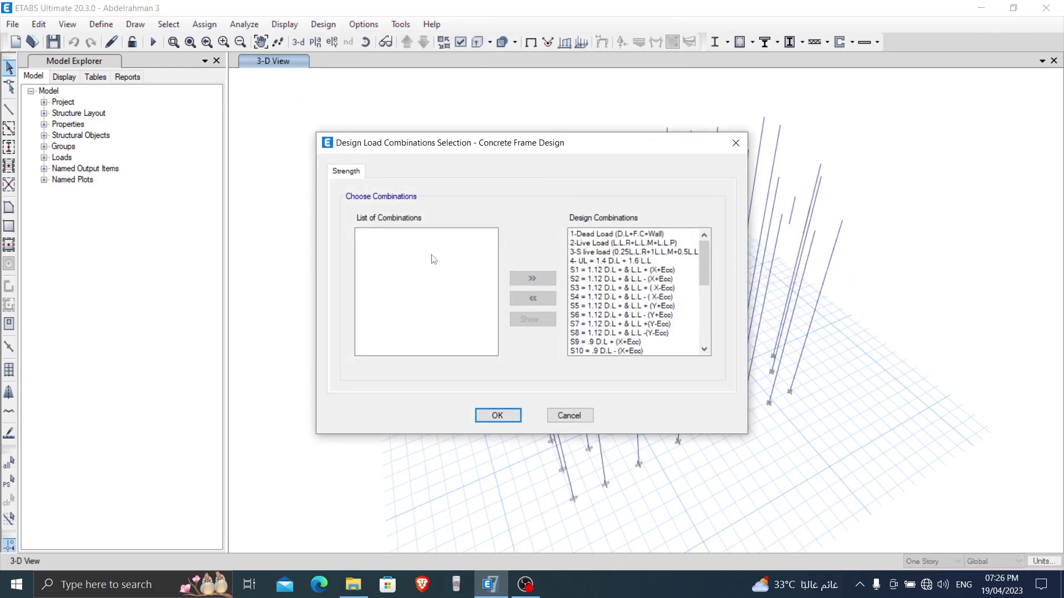
pyautogui.click(614, 235)
pyautogui.moveTo(614, 238); pyautogui.dragTo(627, 407)
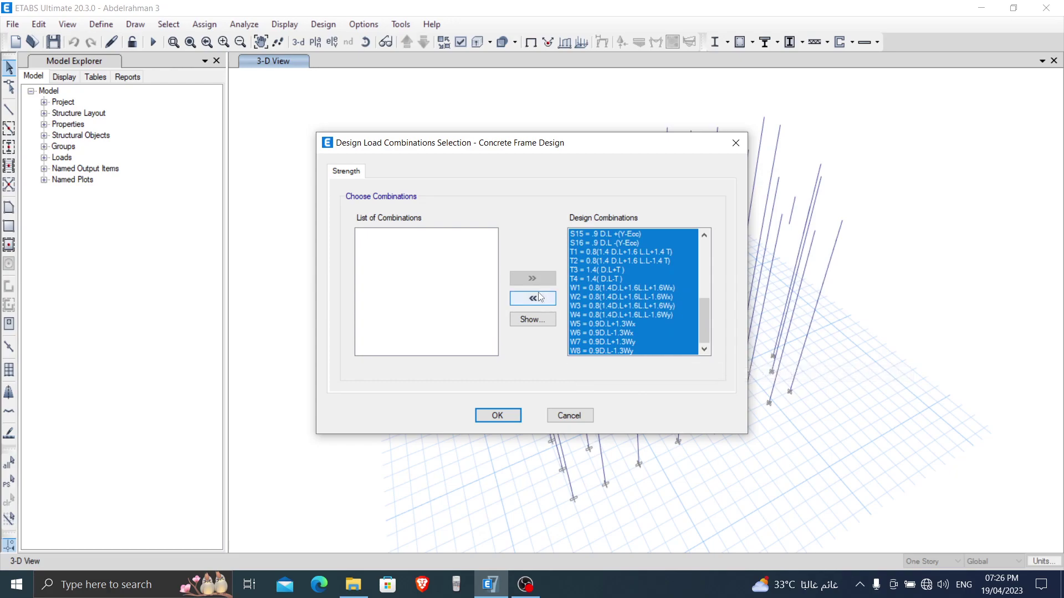
pyautogui.click(533, 298)
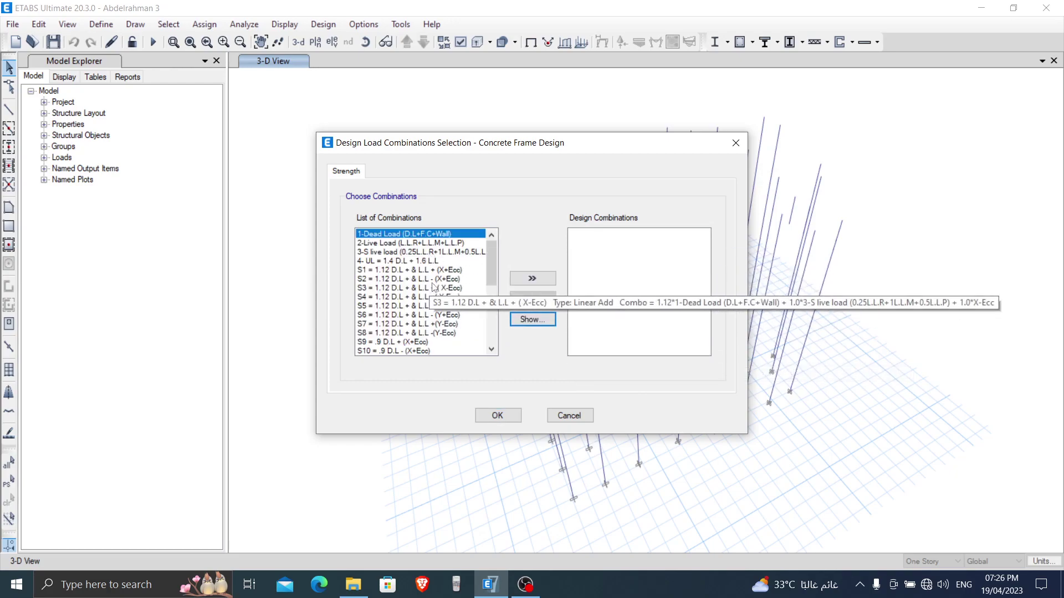
pyautogui.click(448, 235)
pyautogui.moveTo(448, 235); pyautogui.dragTo(436, 374)
pyautogui.click(532, 278)
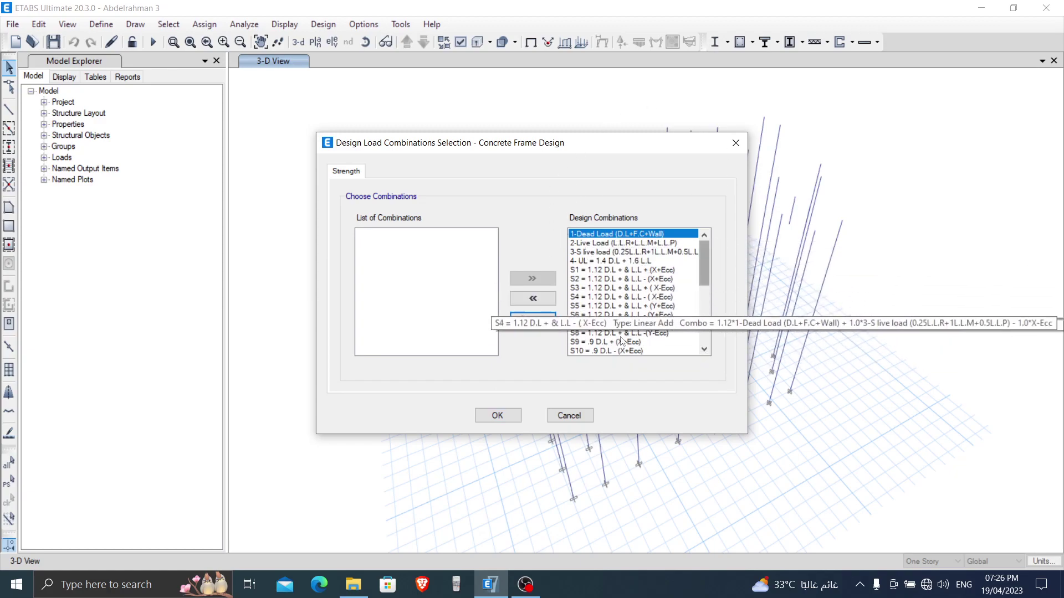
pyautogui.click(511, 420)
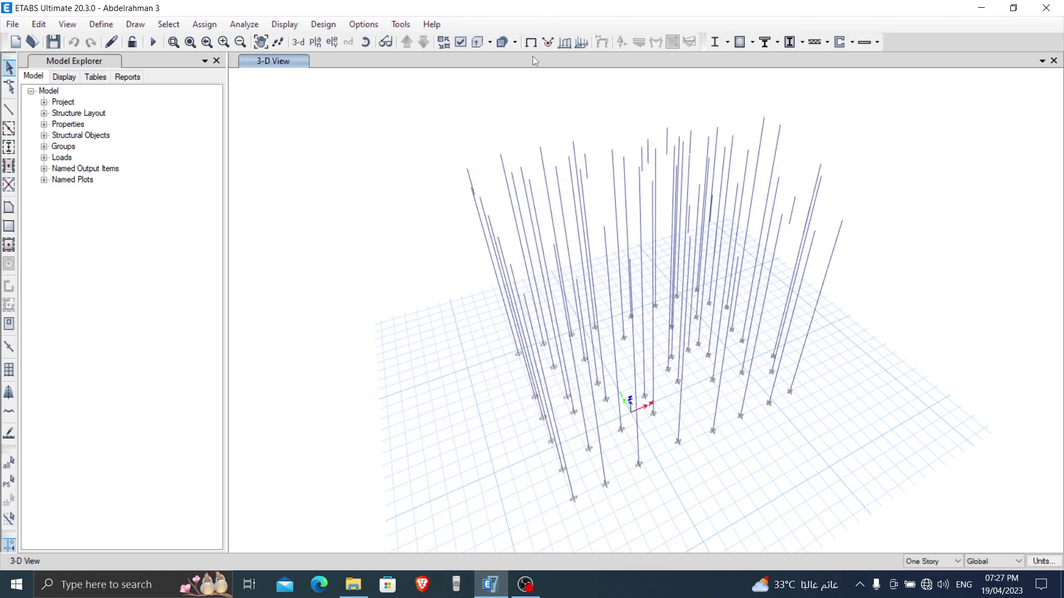
pyautogui.click(323, 24)
pyautogui.moveTo(423, 57)
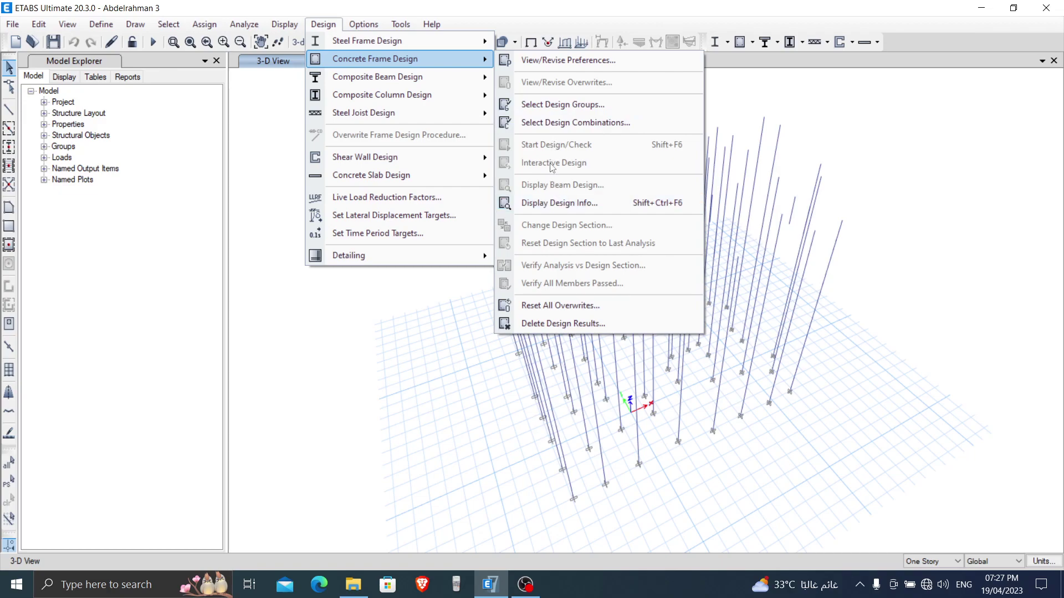
pyautogui.click(374, 312)
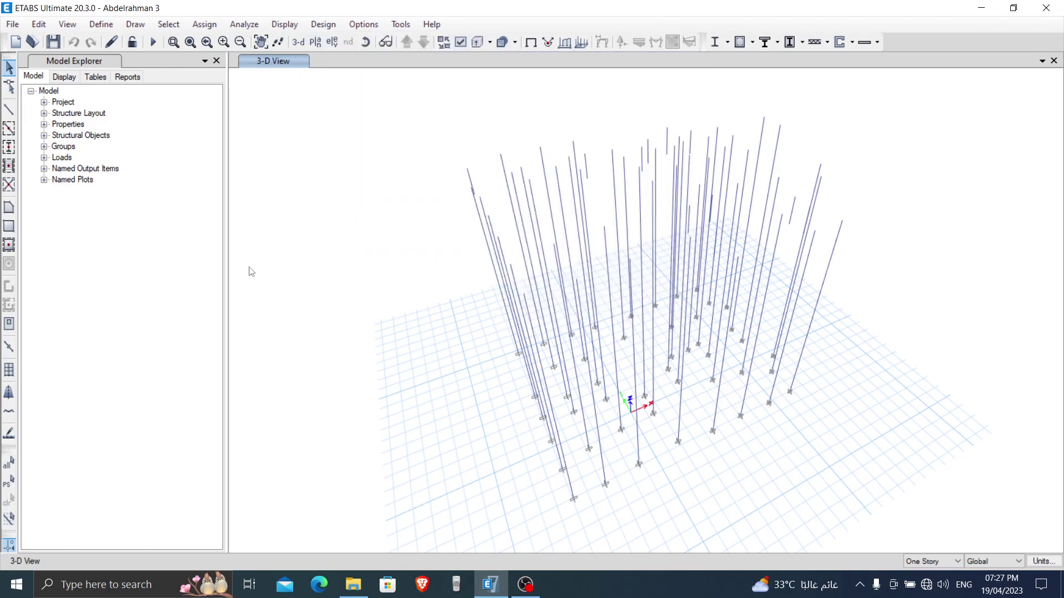
# Step: Restore the previous selection of columns and run the analysis
pyautogui.click(10, 484)
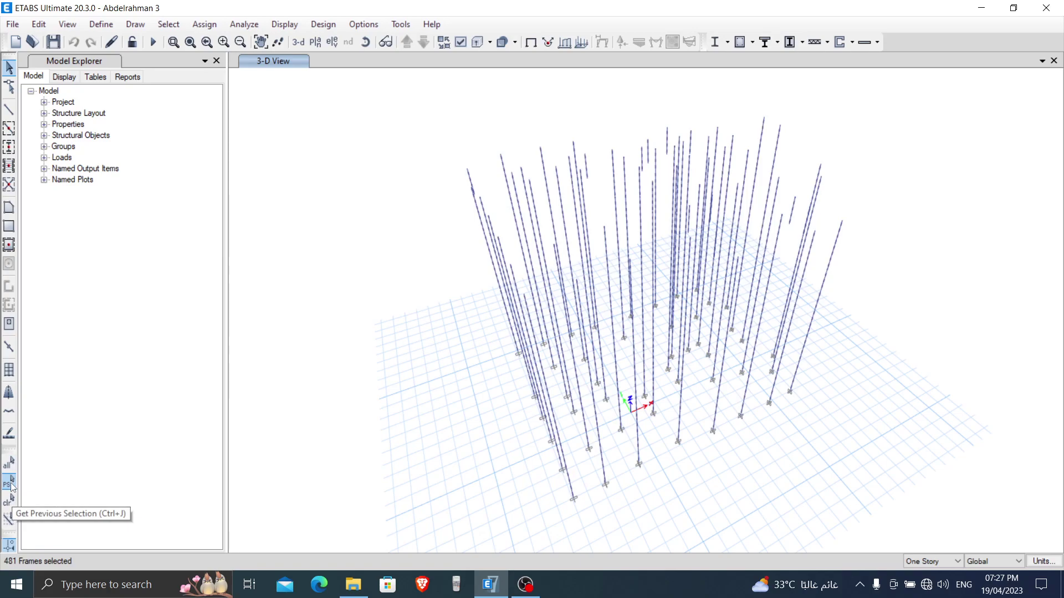
pyautogui.click(326, 25)
pyautogui.click(330, 27)
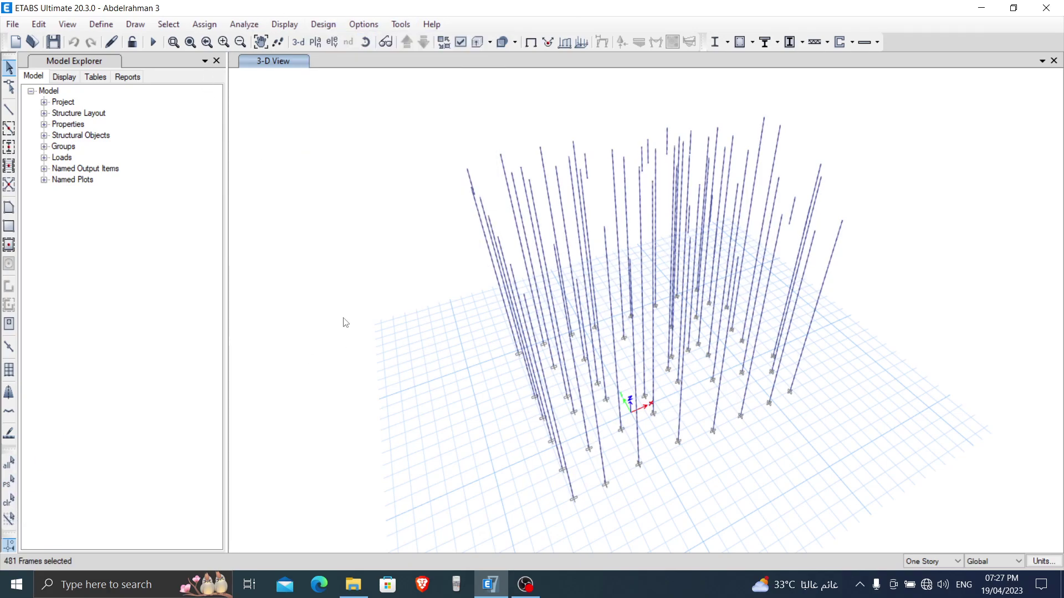
pyautogui.click(153, 42)
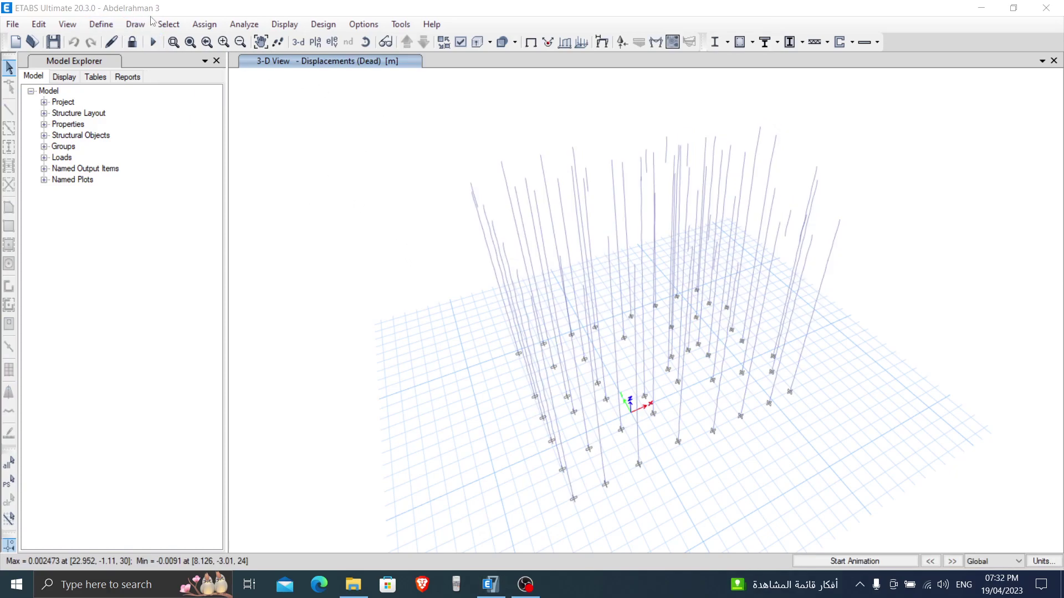
# Step: Run the concrete frame design check on the analysed model, dismissing the Shell Forces/Stresses dialog without applying it
pyautogui.click(323, 24)
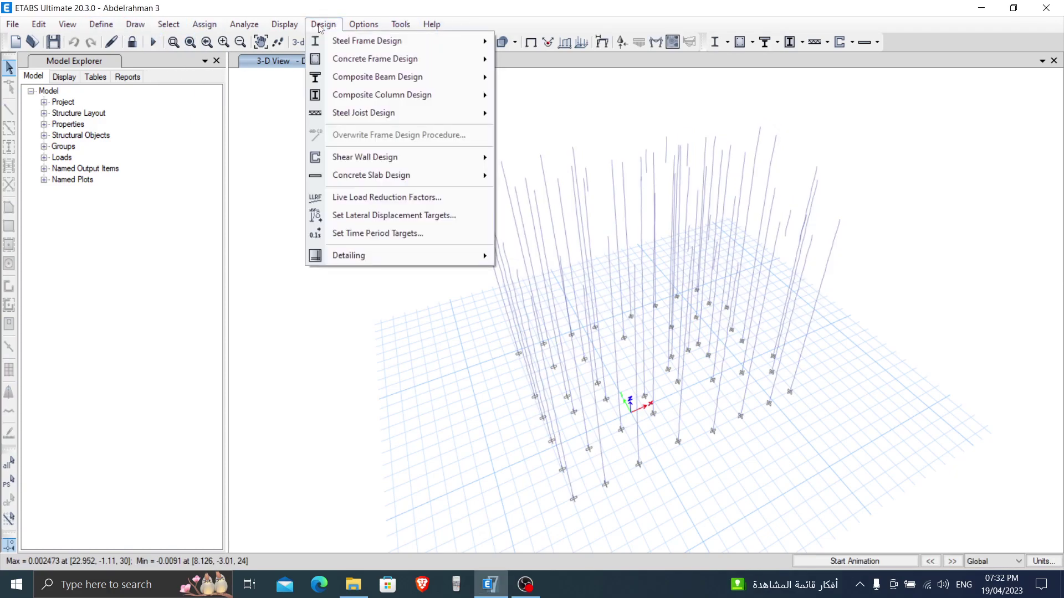
pyautogui.moveTo(367, 59)
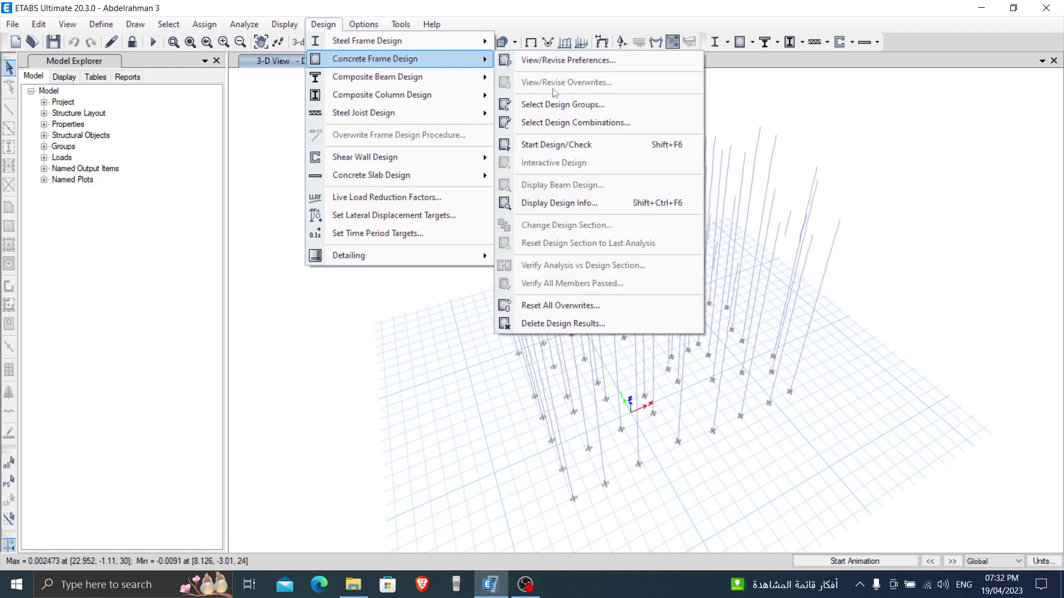
pyautogui.click(540, 146)
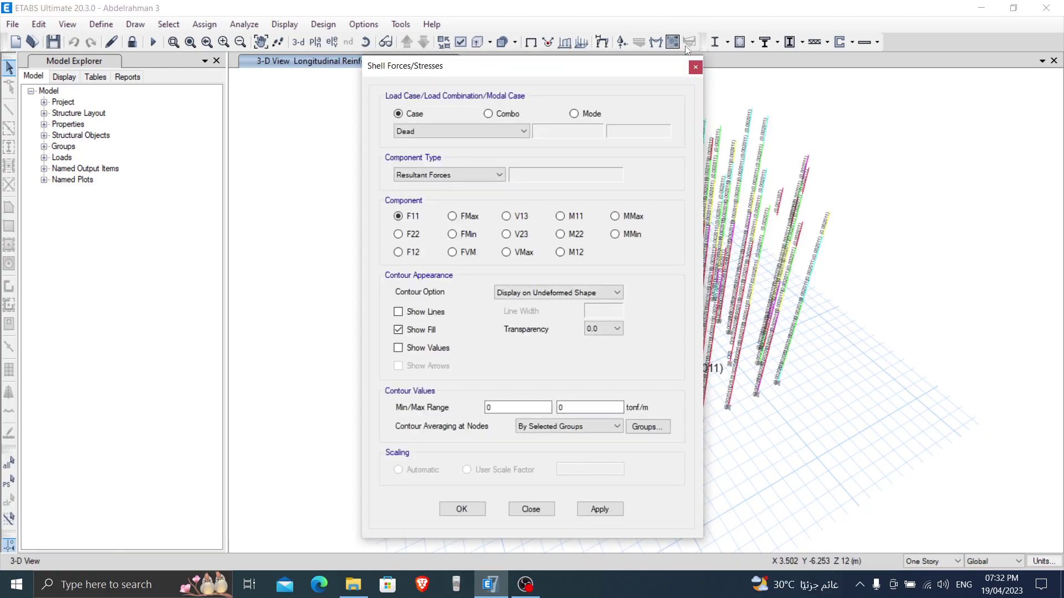
pyautogui.click(700, 68)
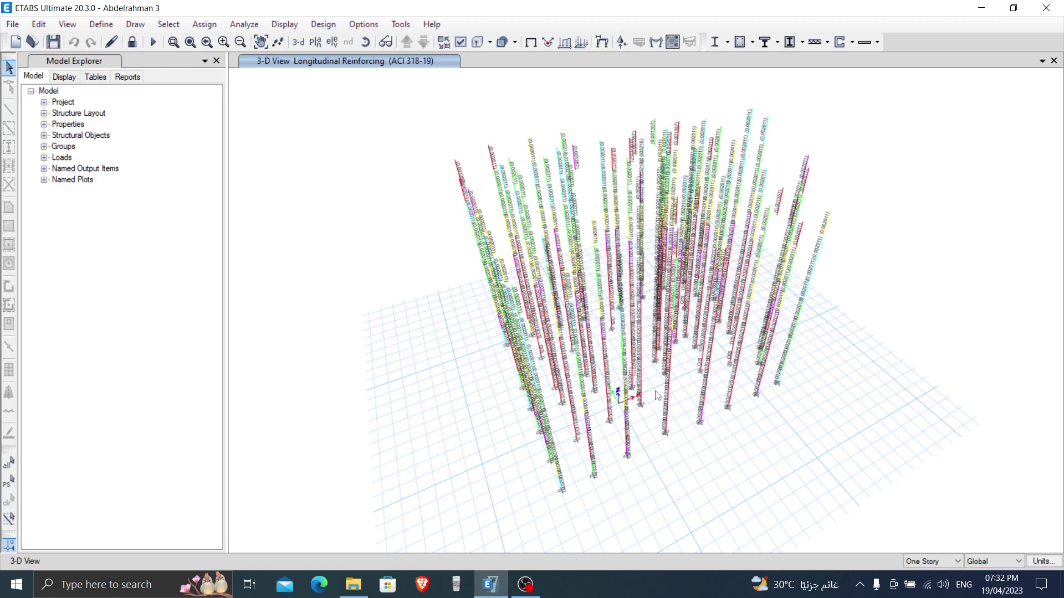
# Step: Set the maximum graphic font size to 10 points and the minimum to 8 points in the graphics preferences
pyautogui.scroll(5, 656, 395)
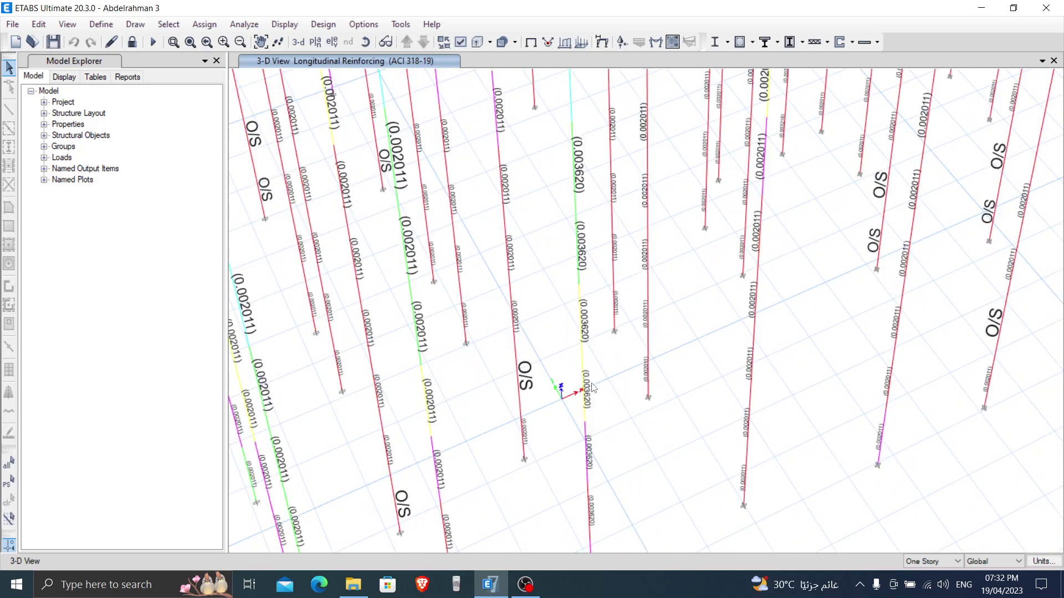
pyautogui.scroll(3, 589, 390)
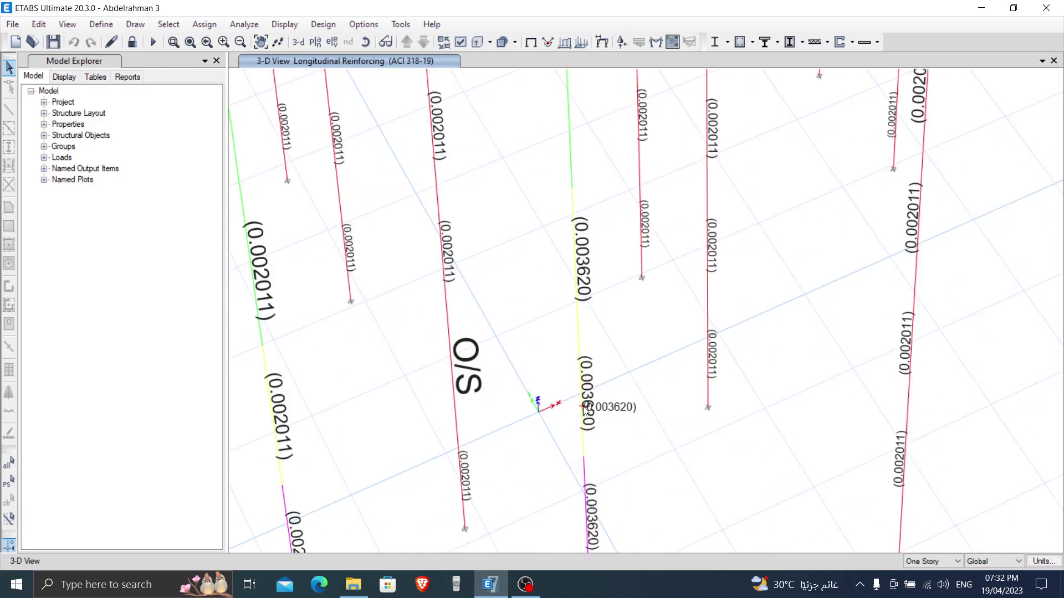
pyautogui.scroll(-8, 584, 410)
pyautogui.scroll(4, 570, 416)
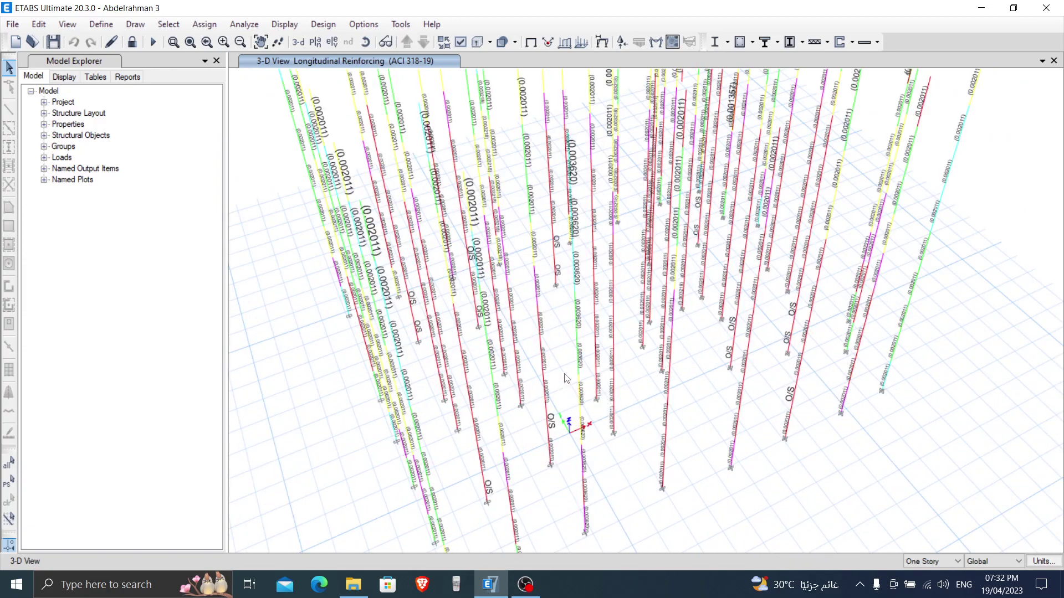
pyautogui.click(357, 25)
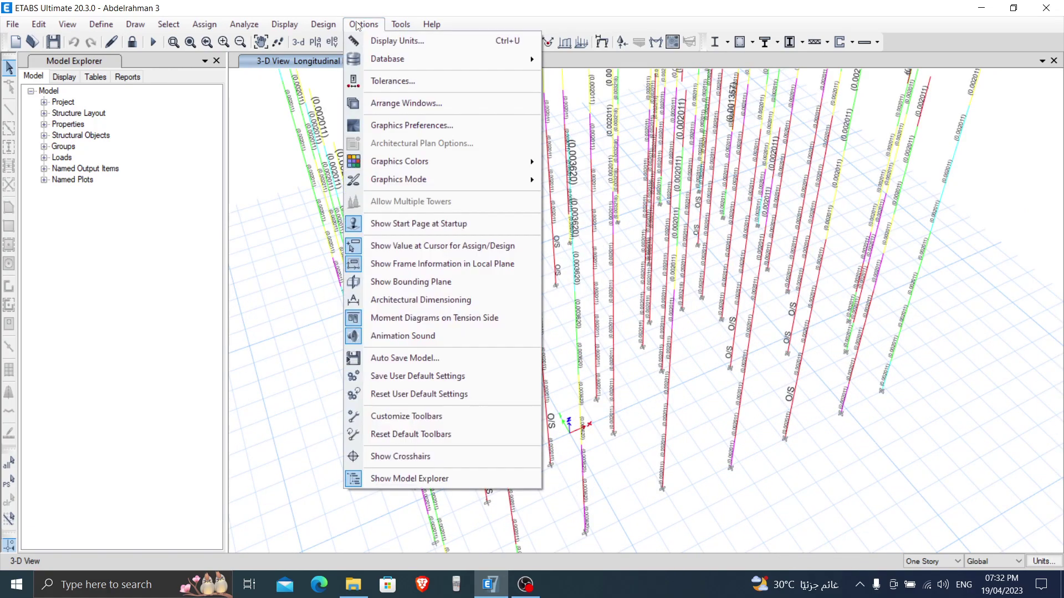
pyautogui.click(384, 125)
pyautogui.doubleClick(552, 195)
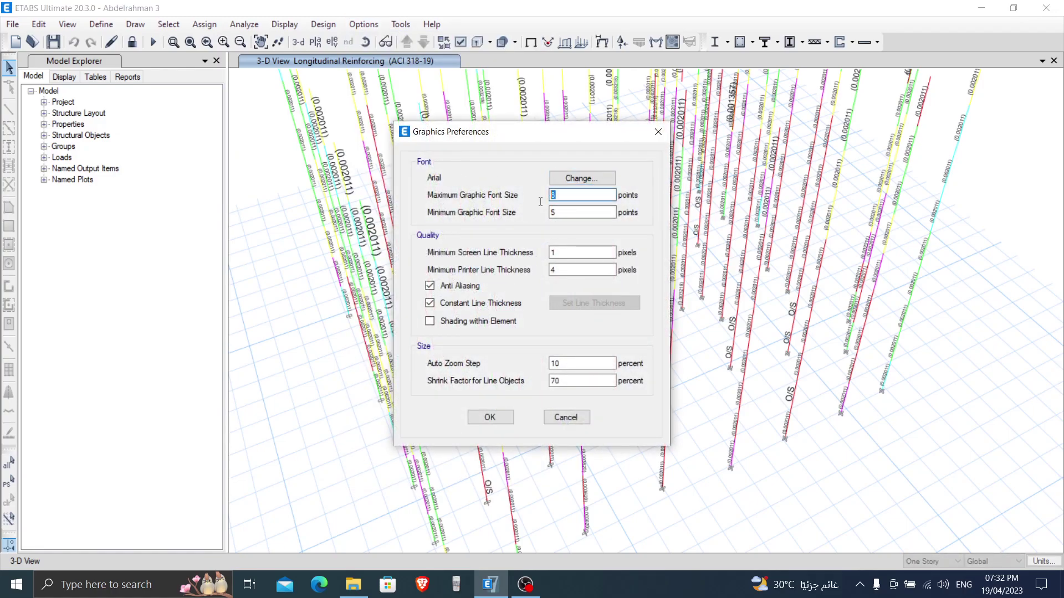
pyautogui.write('10')
pyautogui.press('Tab')
pyautogui.press('BackSpace')
pyautogui.write('8')
pyautogui.click(489, 417)
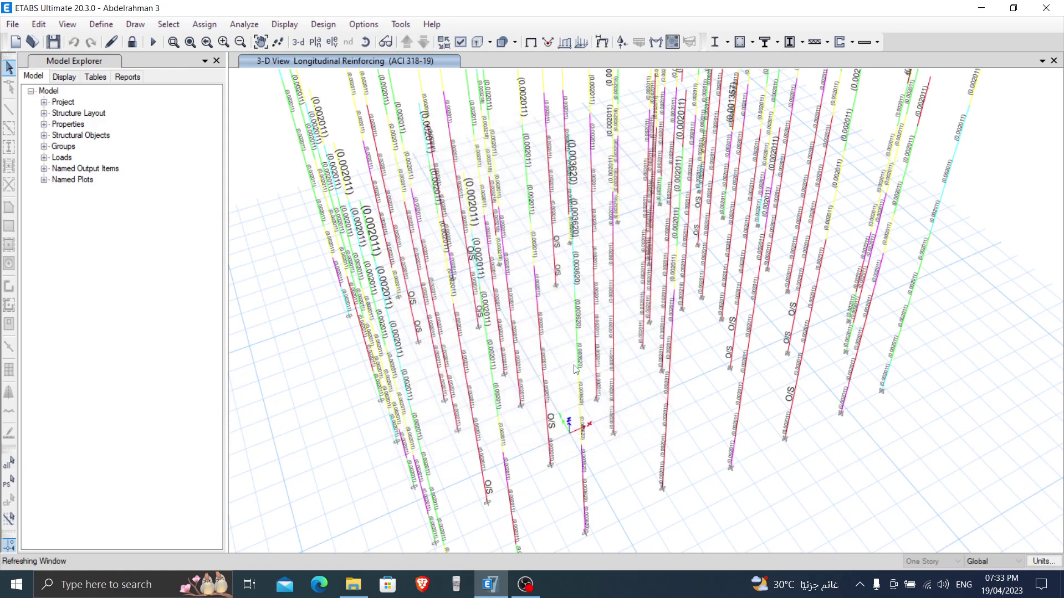
# Step: Set the maximum graphic font size to 8 points and the minimum to 3 points in the graphics preferences
pyautogui.scroll(4, 585, 355)
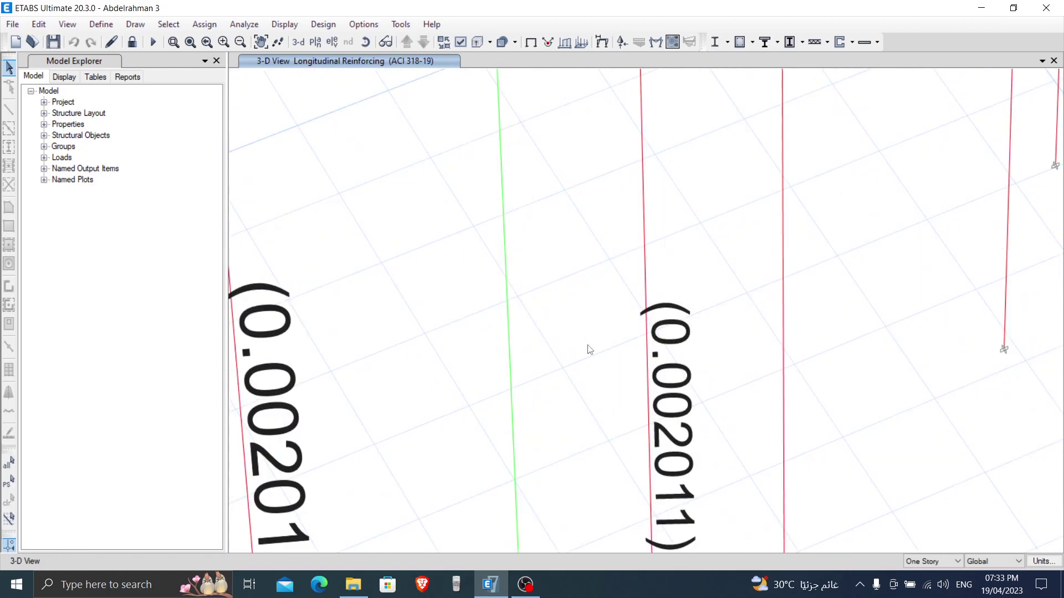
pyautogui.scroll(-2, 587, 351)
pyautogui.scroll(-5, 589, 349)
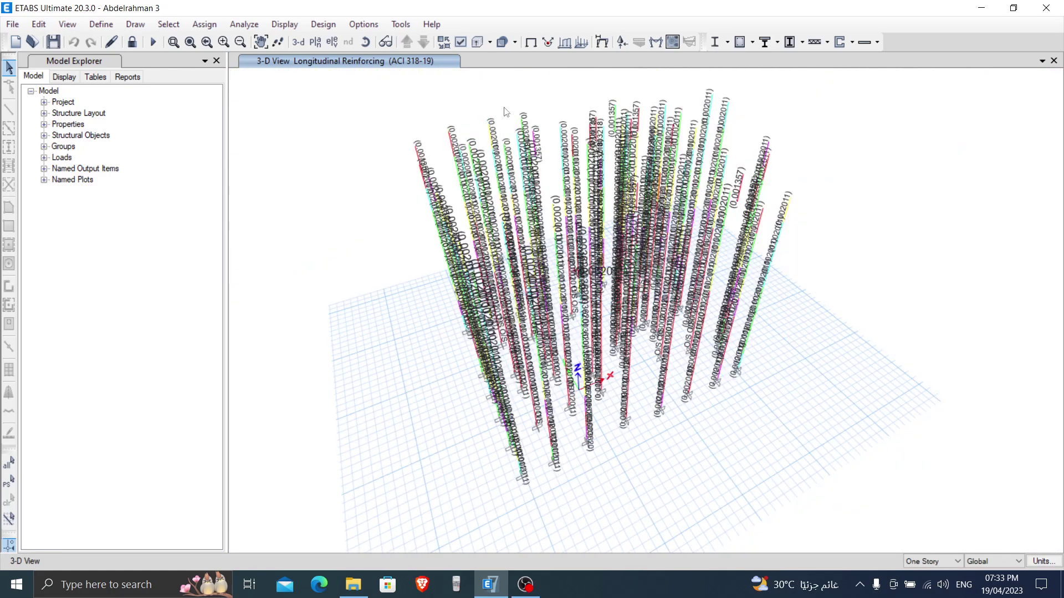
pyautogui.click(351, 28)
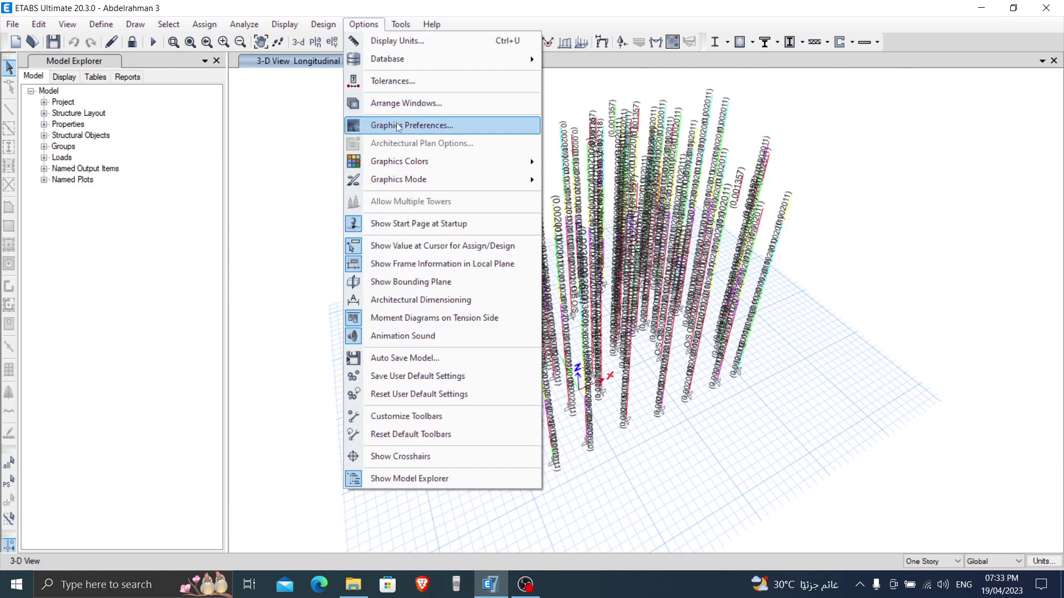
pyautogui.click(397, 122)
pyautogui.doubleClick(573, 195)
pyautogui.write('8')
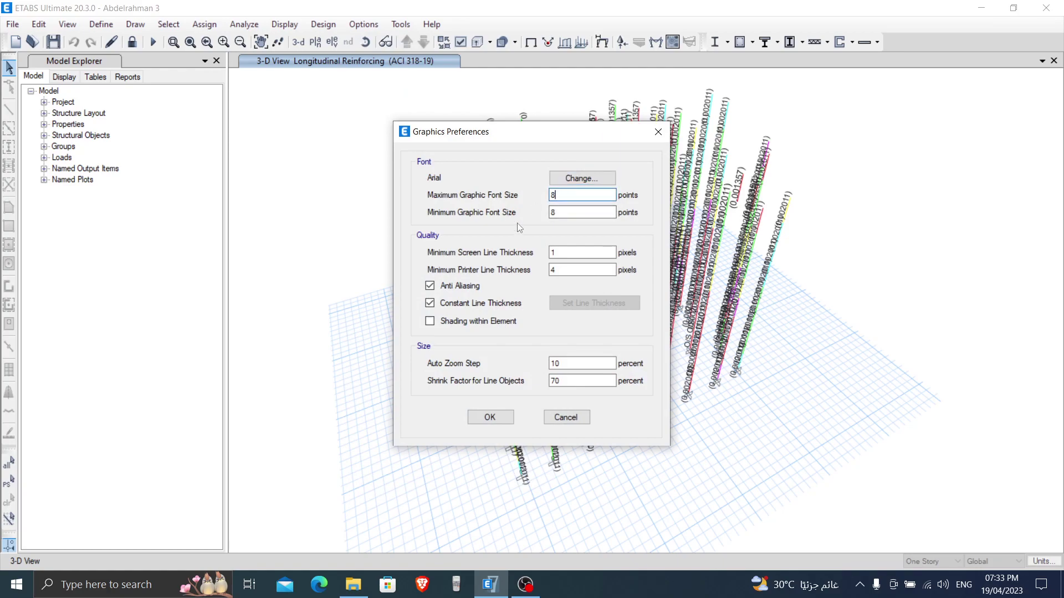
pyautogui.press('Tab')
pyautogui.press('BackSpace')
pyautogui.write('.')
pyautogui.press('BackSpace')
pyautogui.write('3')
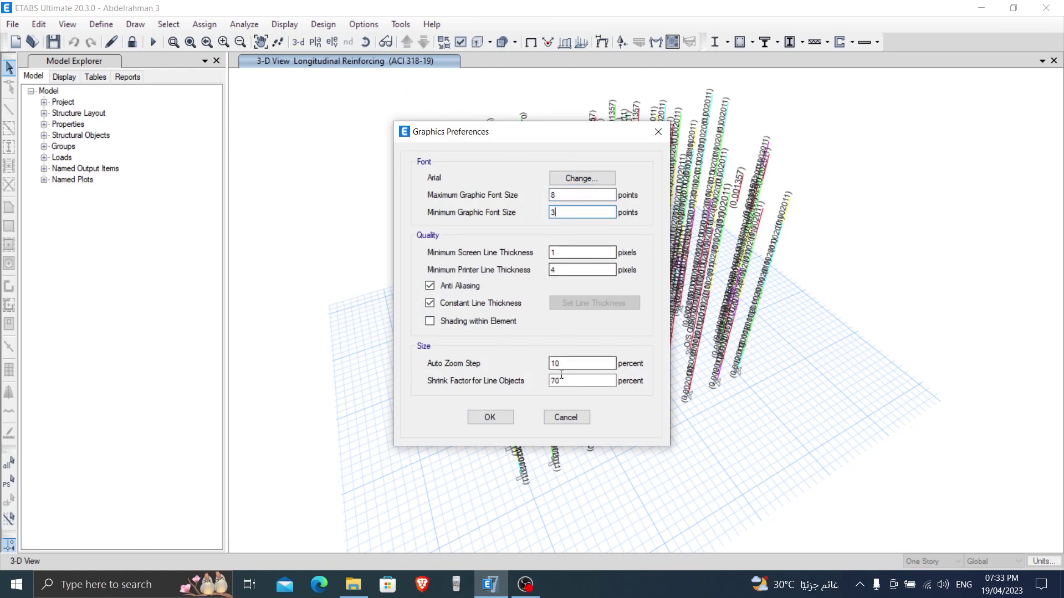
pyautogui.click(502, 421)
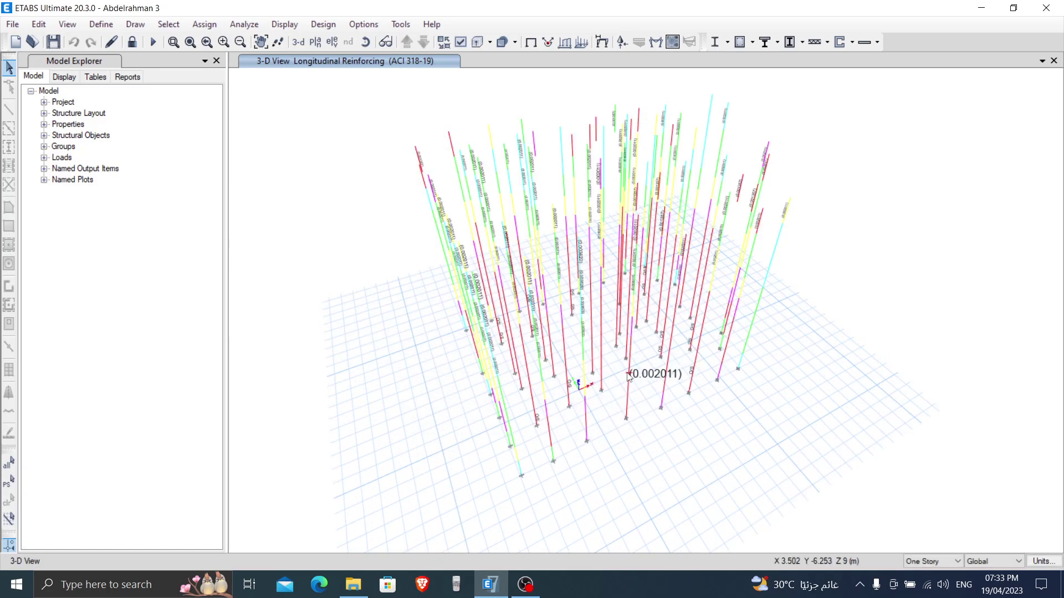
# Step: Display the Column P-M-M Interaction Ratios as the concrete frame design output on the 3-D view
pyautogui.scroll(3, 628, 376)
pyautogui.scroll(2, 628, 375)
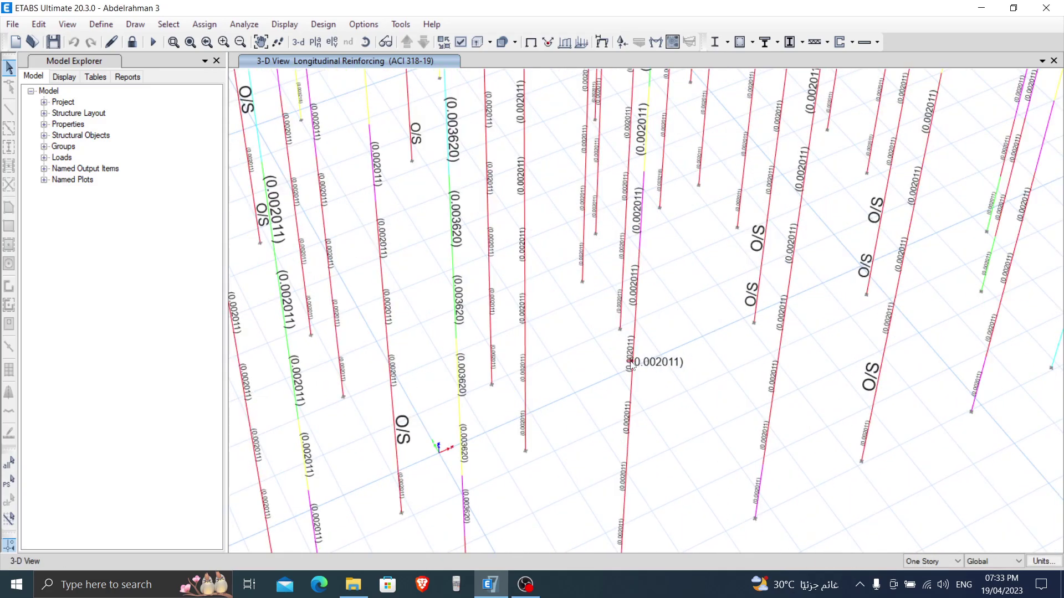
pyautogui.scroll(-3, 631, 365)
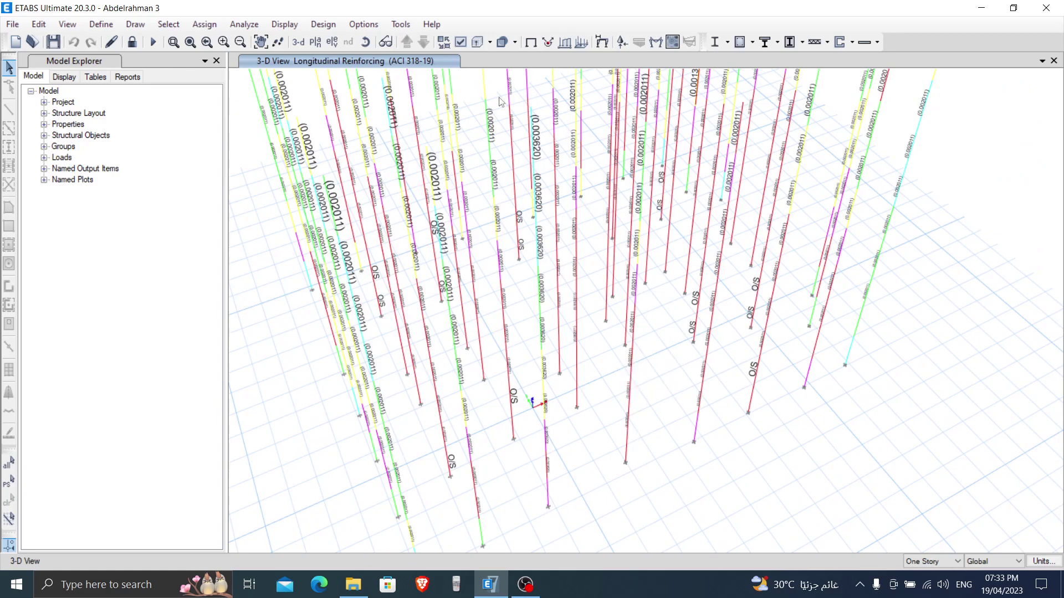
pyautogui.click(323, 24)
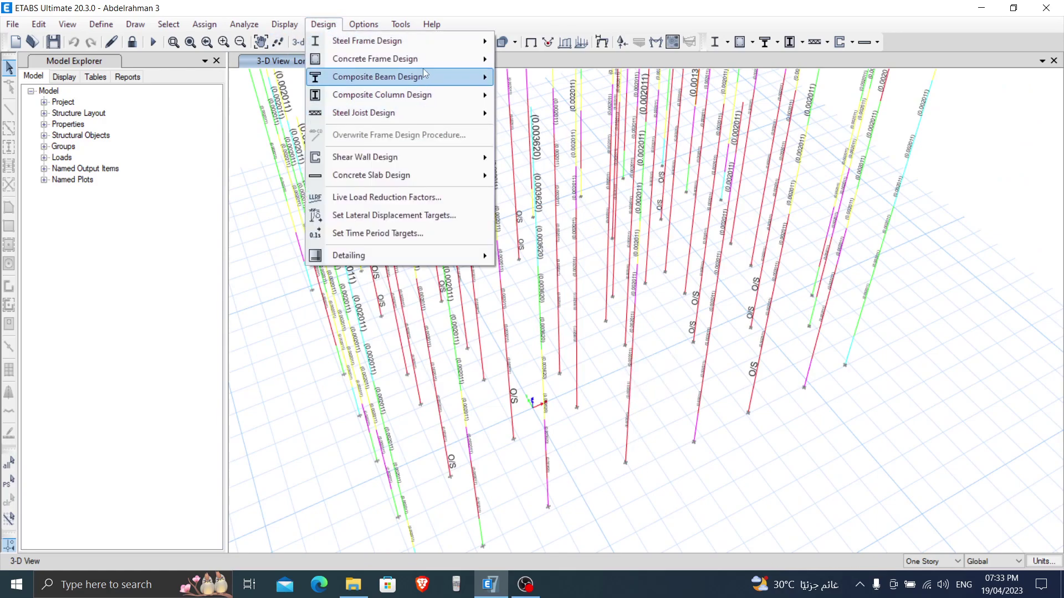
pyautogui.moveTo(438, 59)
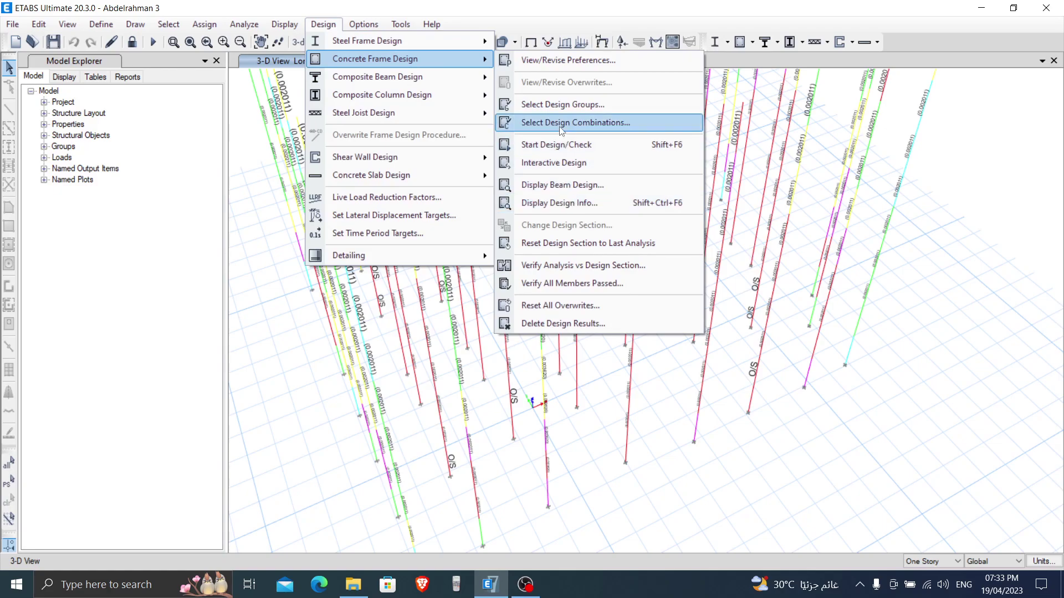
pyautogui.click(559, 206)
pyautogui.click(567, 285)
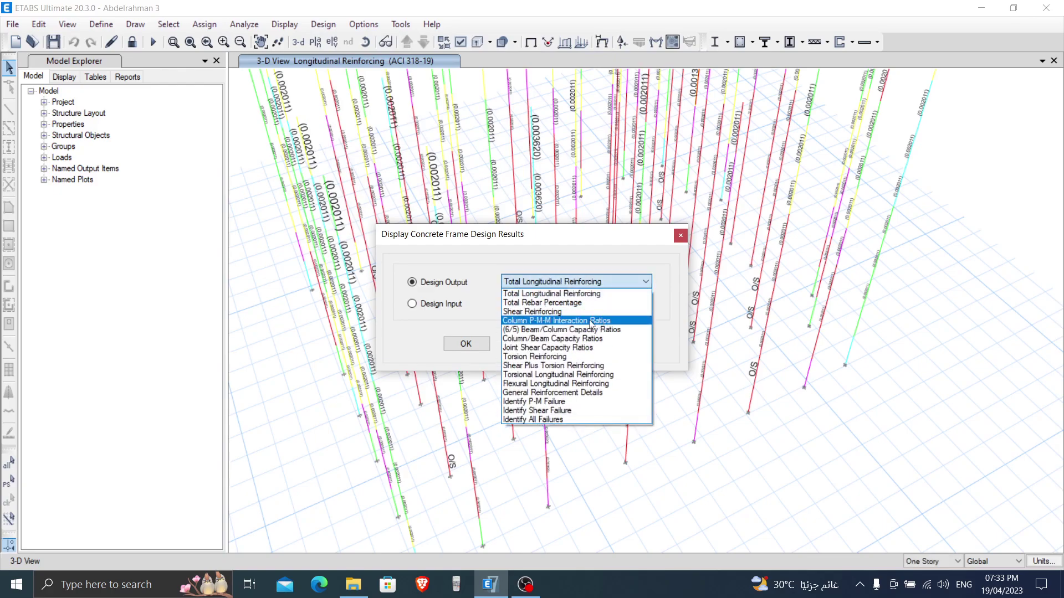
pyautogui.click(586, 322)
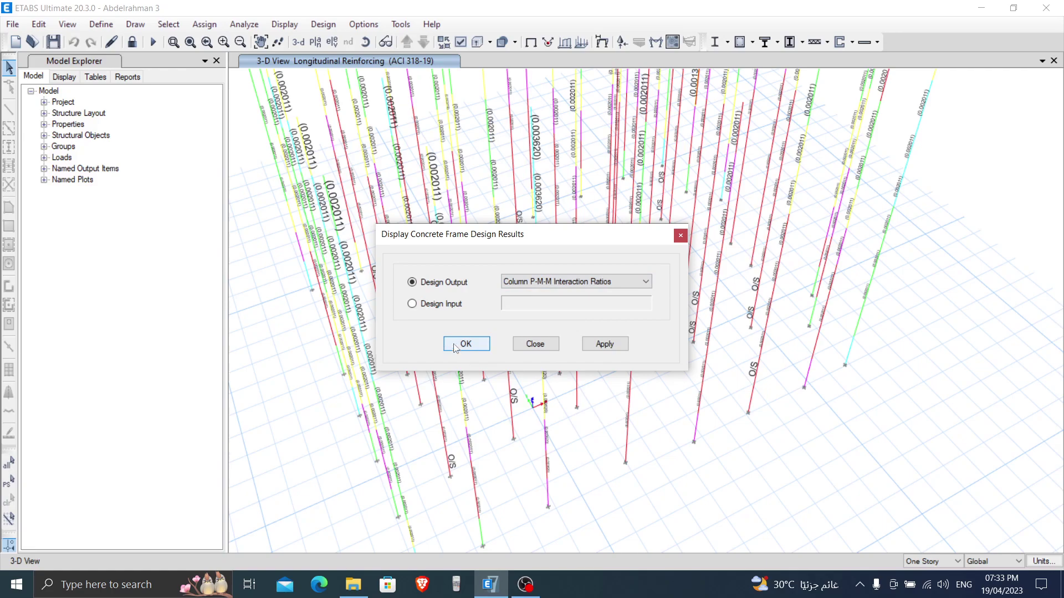
pyautogui.click(627, 346)
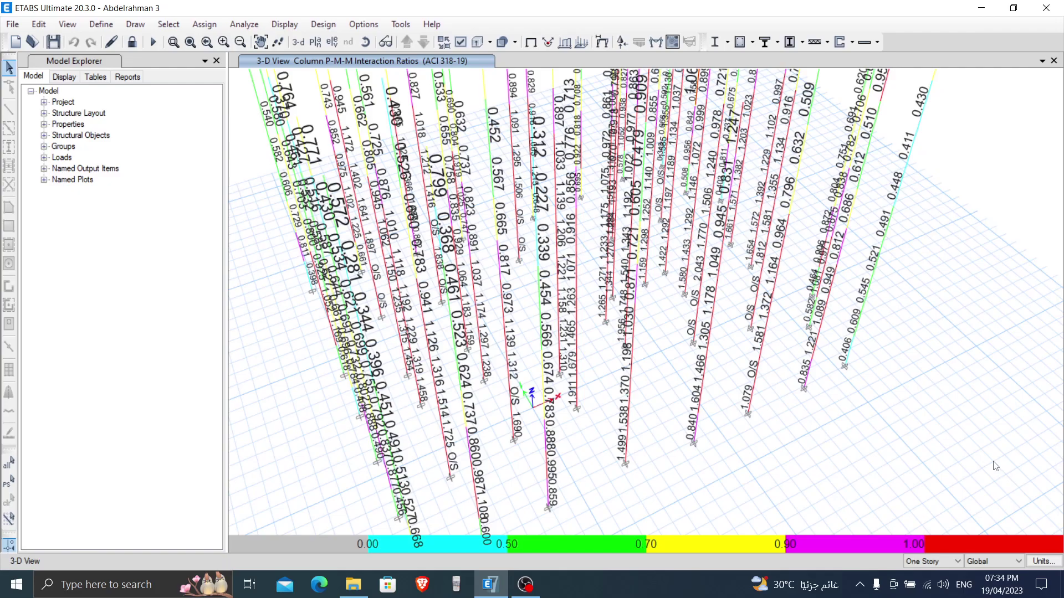
# Step: Open the design details of overstressed column C32 on the GROUND story
pyautogui.scroll(-3, 892, 356)
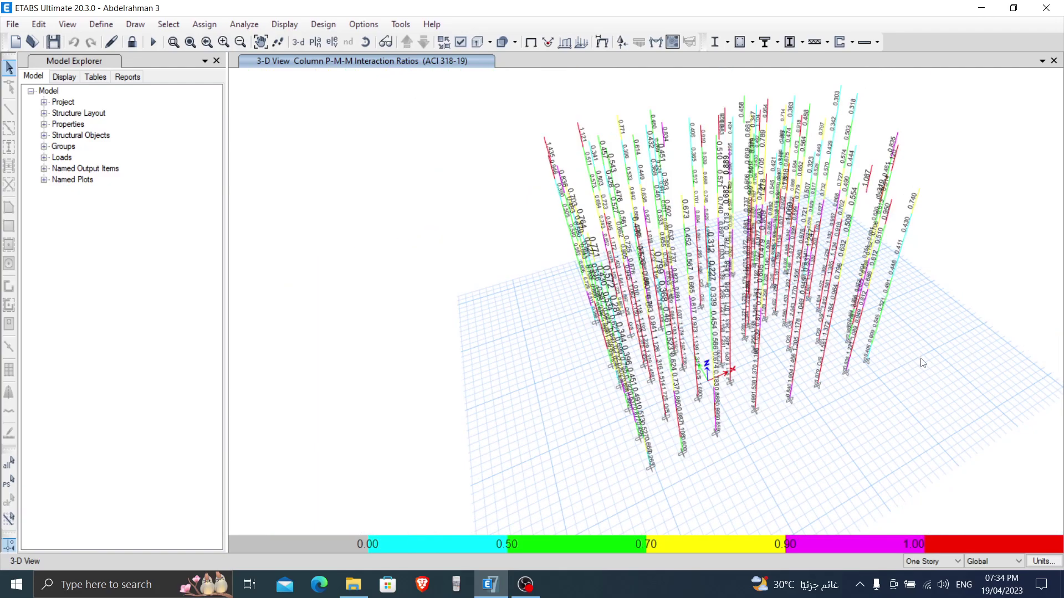
pyautogui.scroll(4, 819, 382)
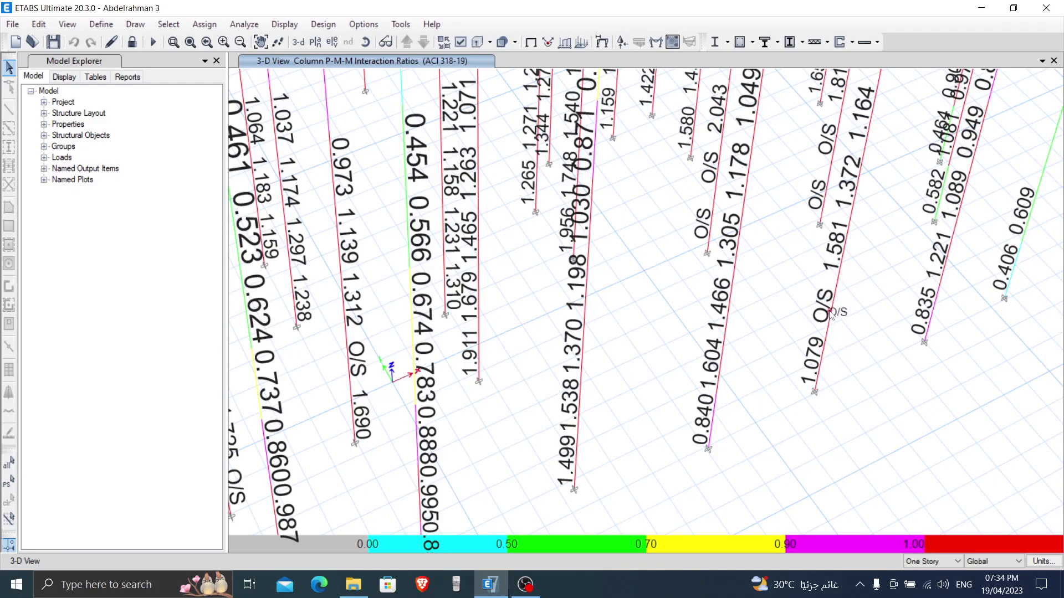
pyautogui.scroll(5, 831, 313)
pyautogui.scroll(-5, 830, 340)
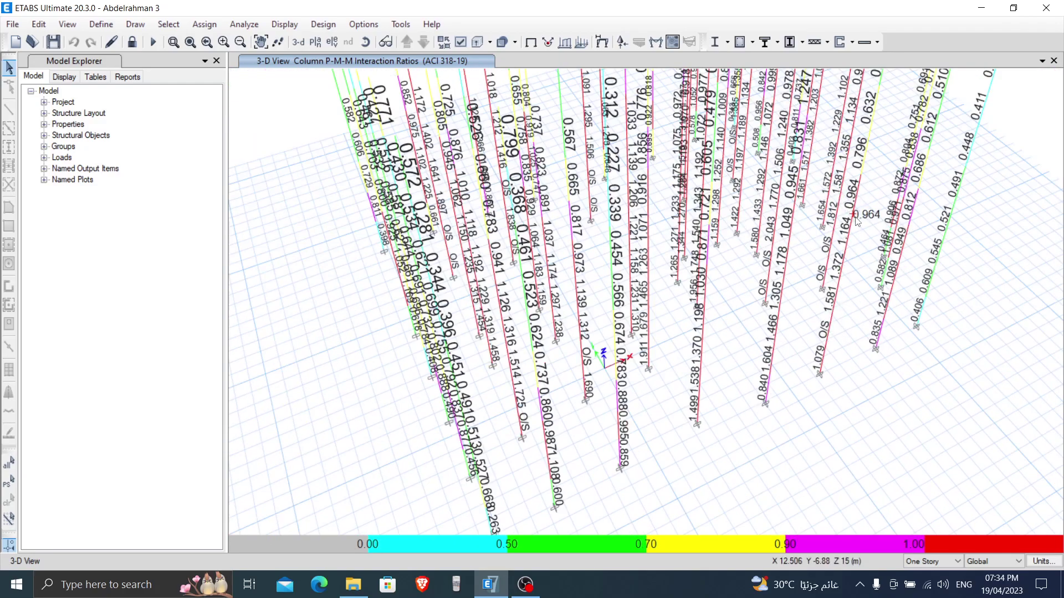
pyautogui.rightClick(825, 343)
pyautogui.click(829, 318)
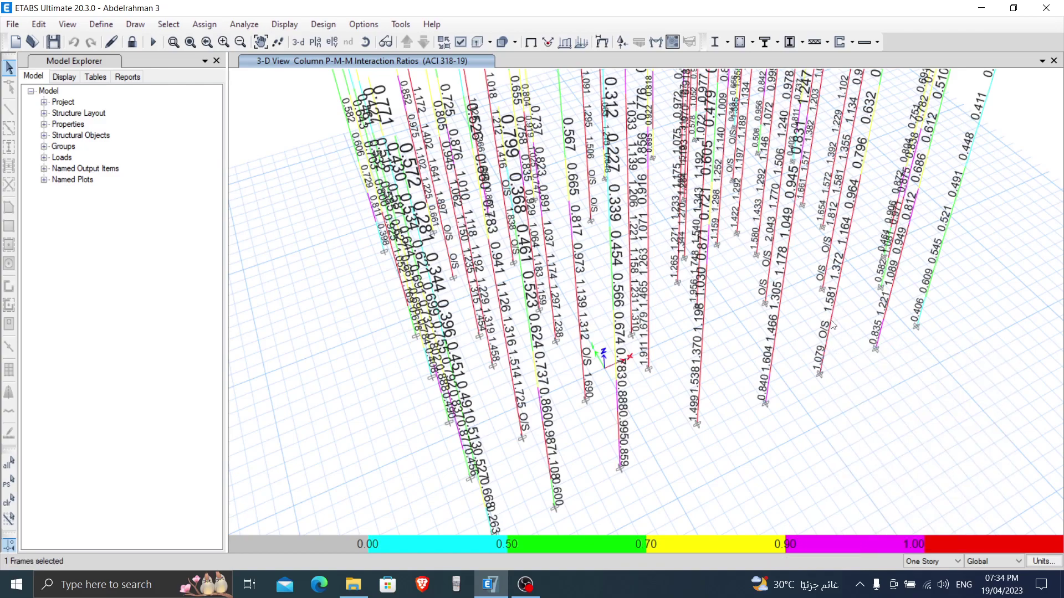
pyautogui.rightClick(827, 331)
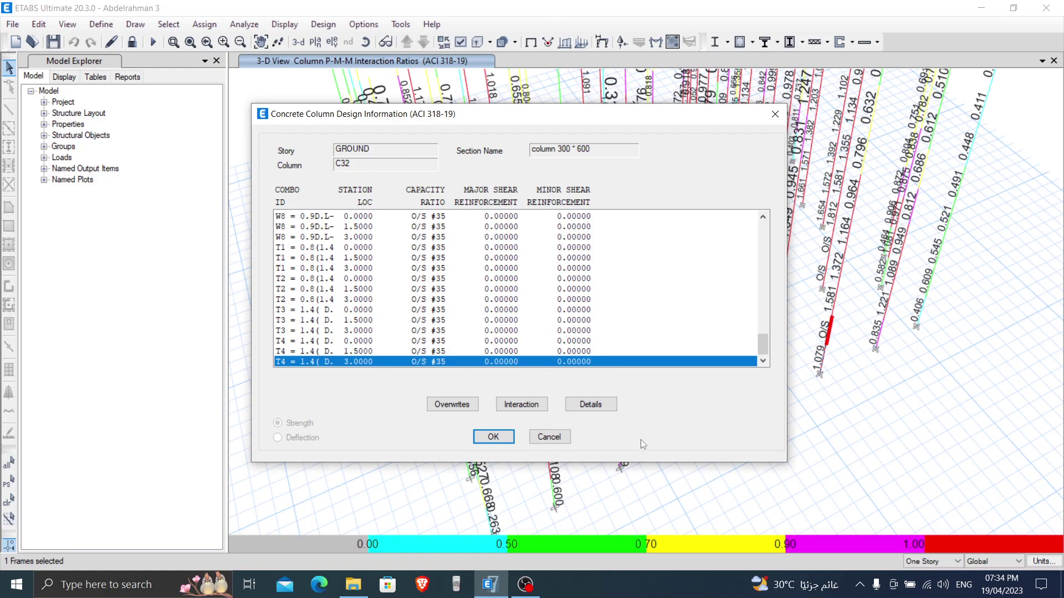
pyautogui.click(607, 406)
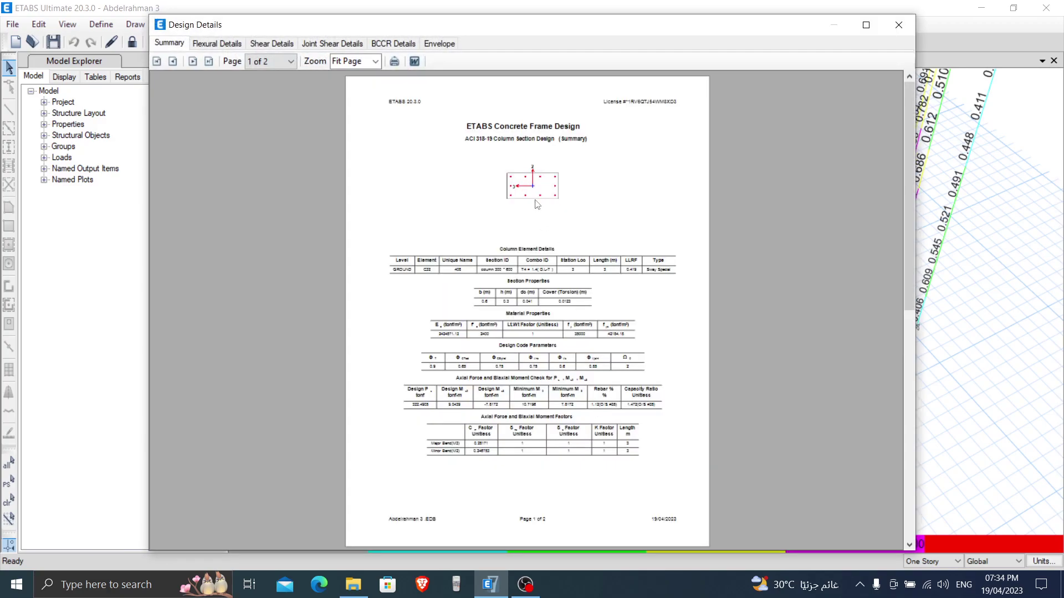
# Step: Examine column C32's design summary, including its bar layout, section and material properties, rebar percentage and capacity ratio, and close the report
pyautogui.keyDown('ctrl'); pyautogui.scroll(1, 550, 200); pyautogui.keyUp('ctrl')
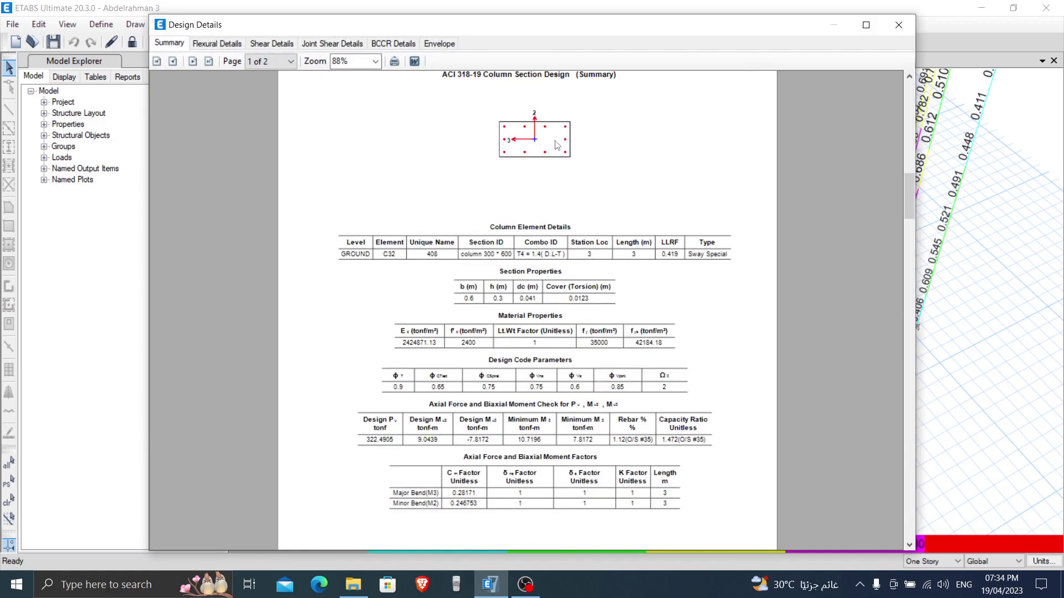
pyautogui.keyDown('ctrl'); pyautogui.scroll(1, 559, 123); pyautogui.keyUp('ctrl')
pyautogui.scroll(3, 568, 149)
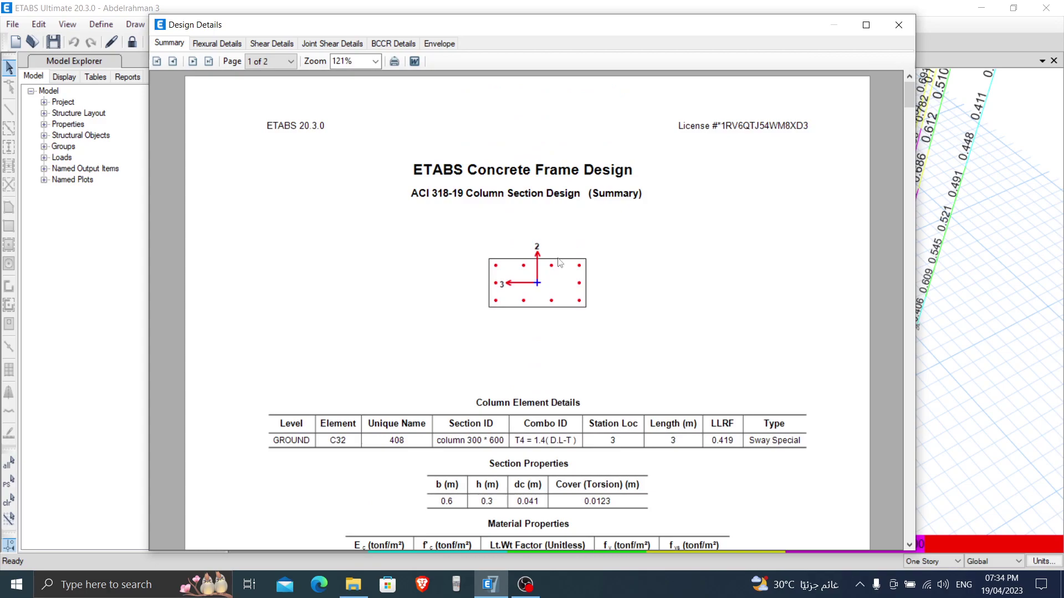
pyautogui.keyDown('ctrl'); pyautogui.scroll(1, 541, 269); pyautogui.keyUp('ctrl')
pyautogui.scroll(-2, 550, 340)
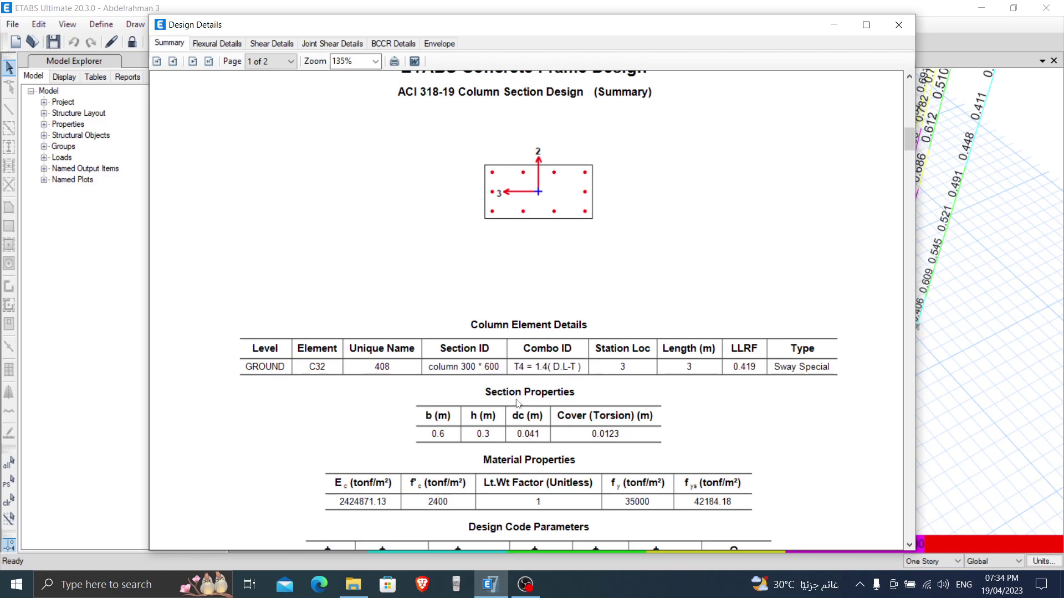
pyautogui.scroll(-3, 505, 397)
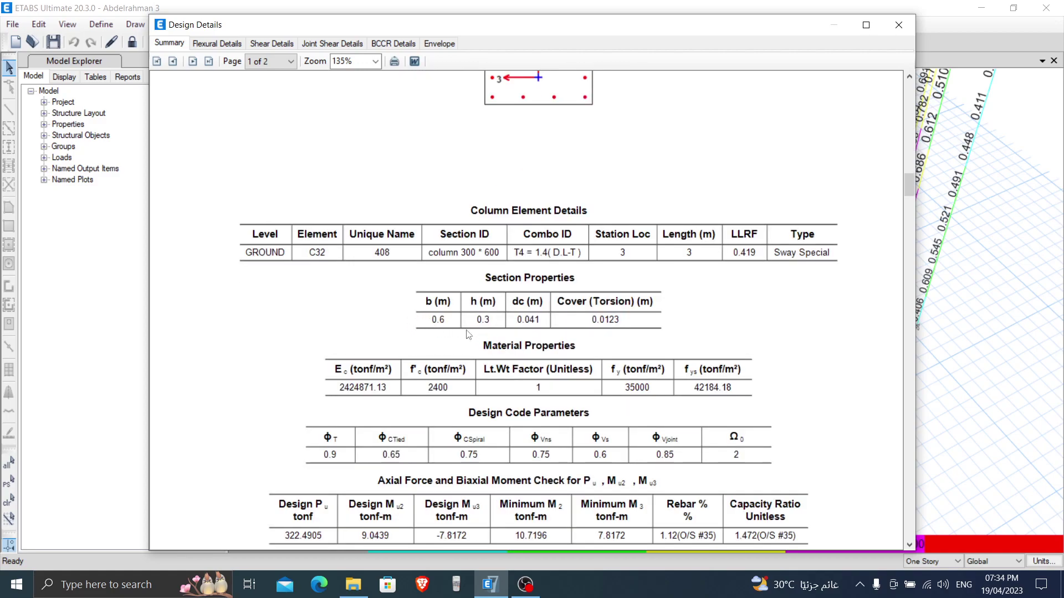
pyautogui.scroll(-3, 509, 336)
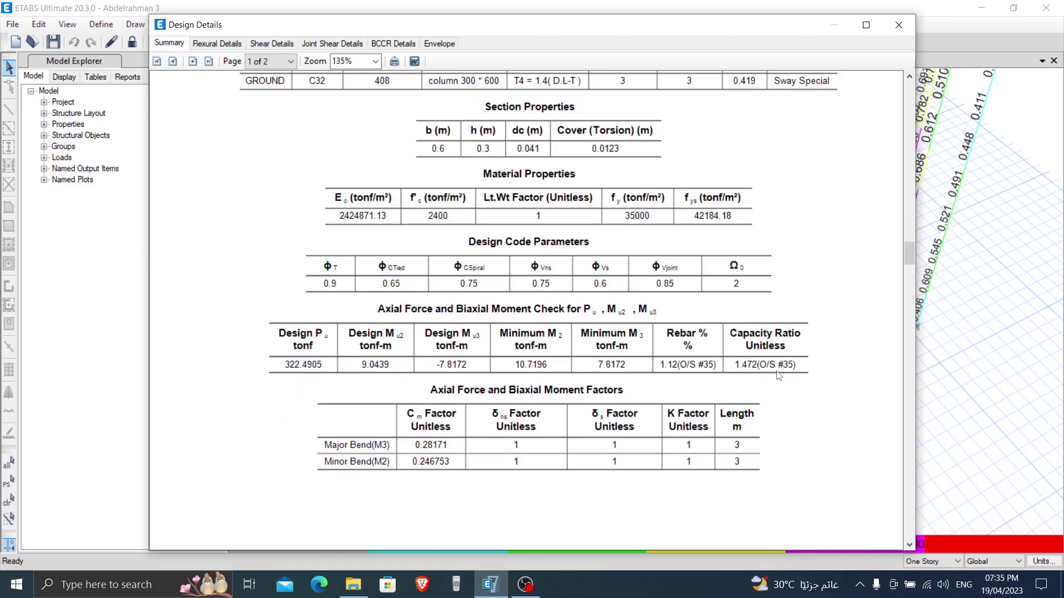
pyautogui.scroll(2, 743, 379)
pyautogui.scroll(-2, 746, 396)
pyautogui.click(898, 25)
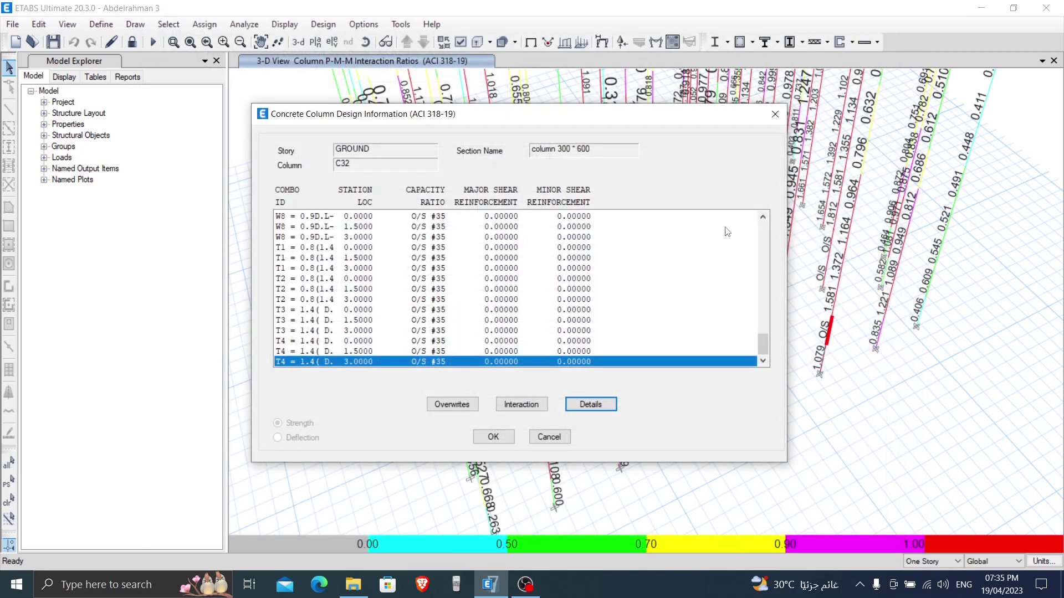
# Step: Overwrite the current design section of column C32 with 300* 600 * ( .24)
pyautogui.click(454, 411)
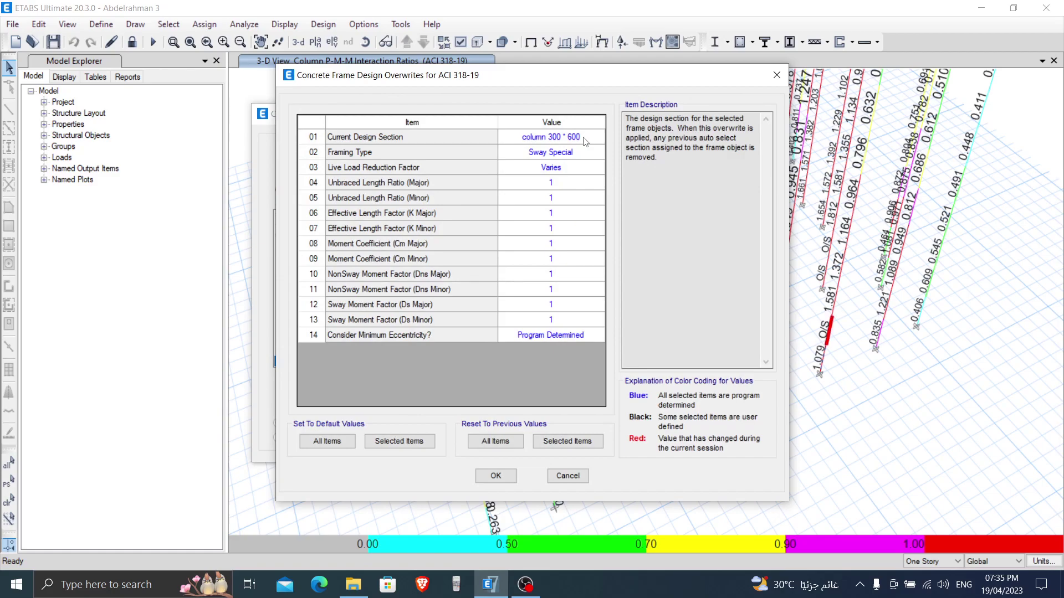
pyautogui.click(584, 138)
pyautogui.click(599, 137)
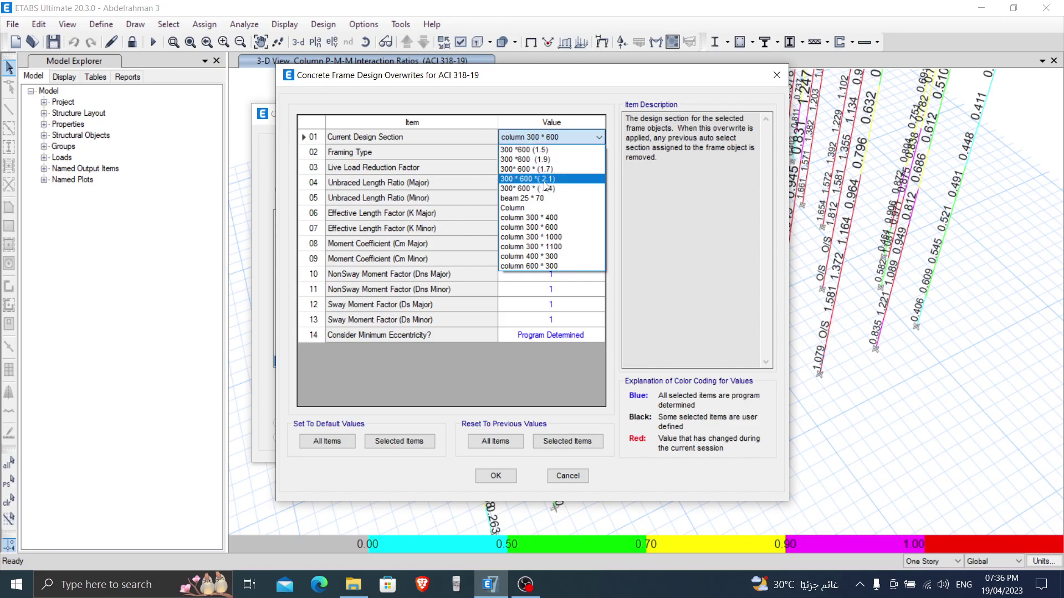
pyautogui.click(519, 190)
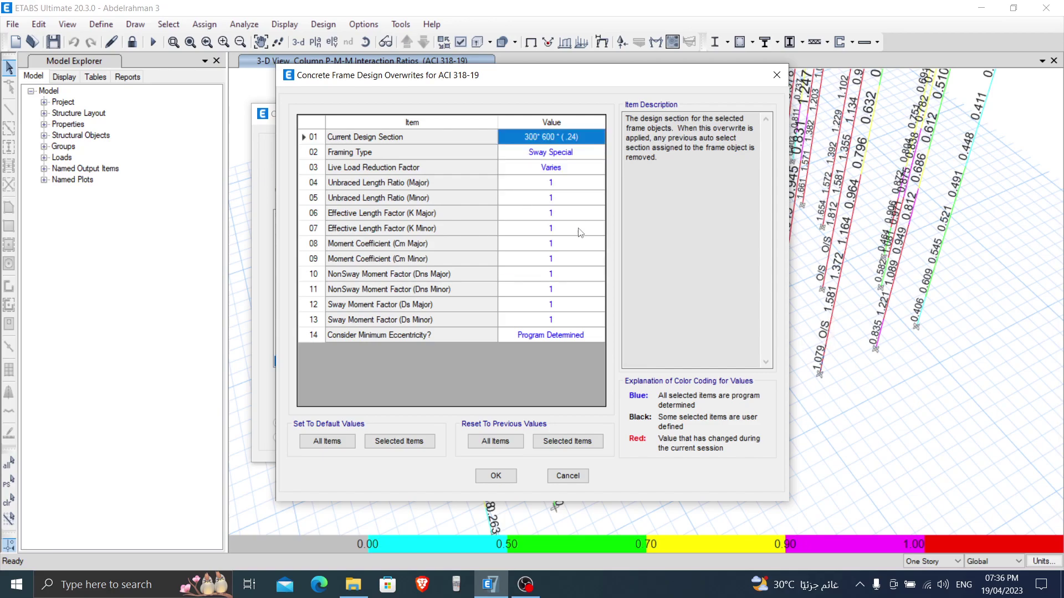
pyautogui.click(496, 477)
# Step: Review the design details of column C32 with its overwritten section, including capacity ratio and shear design, and accept the column design information
pyautogui.click(590, 404)
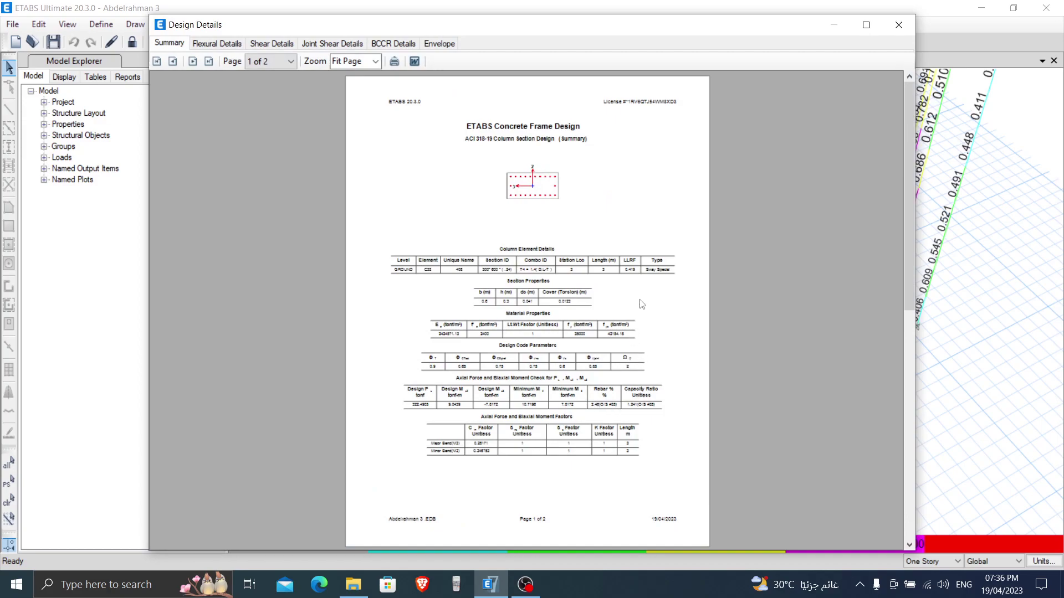
pyautogui.keyDown('ctrl'); pyautogui.scroll(3, 631, 324); pyautogui.keyUp('ctrl')
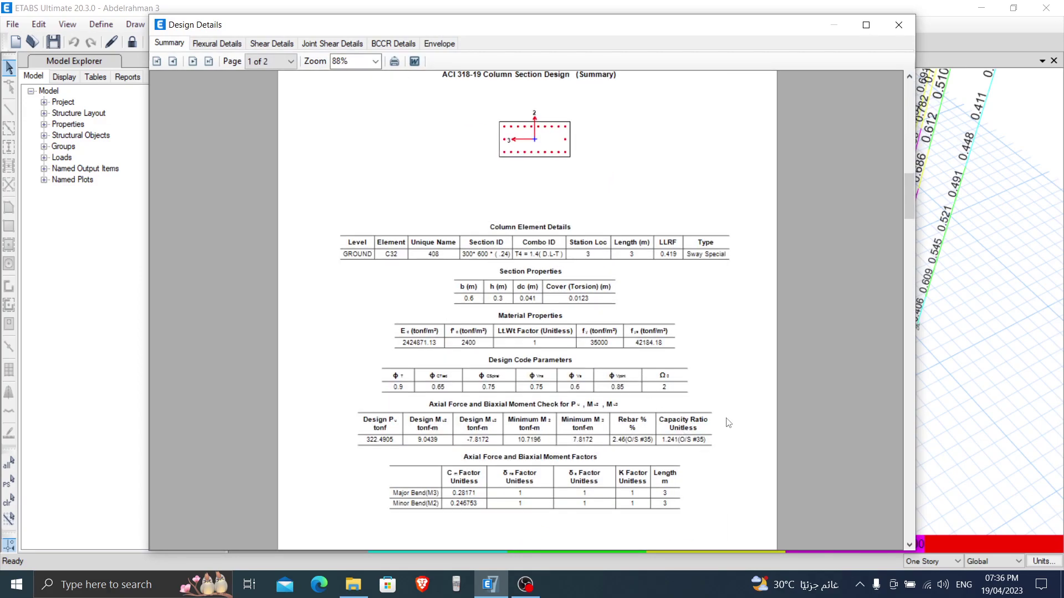
pyautogui.keyDown('ctrl'); pyautogui.scroll(2, 689, 471); pyautogui.keyUp('ctrl')
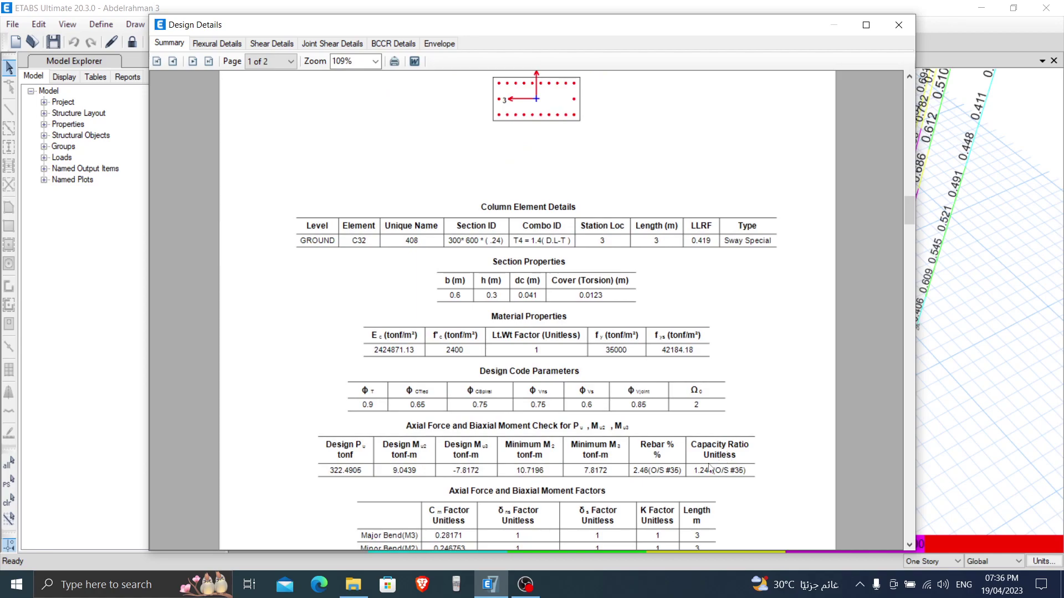
pyautogui.scroll(-3, 709, 470)
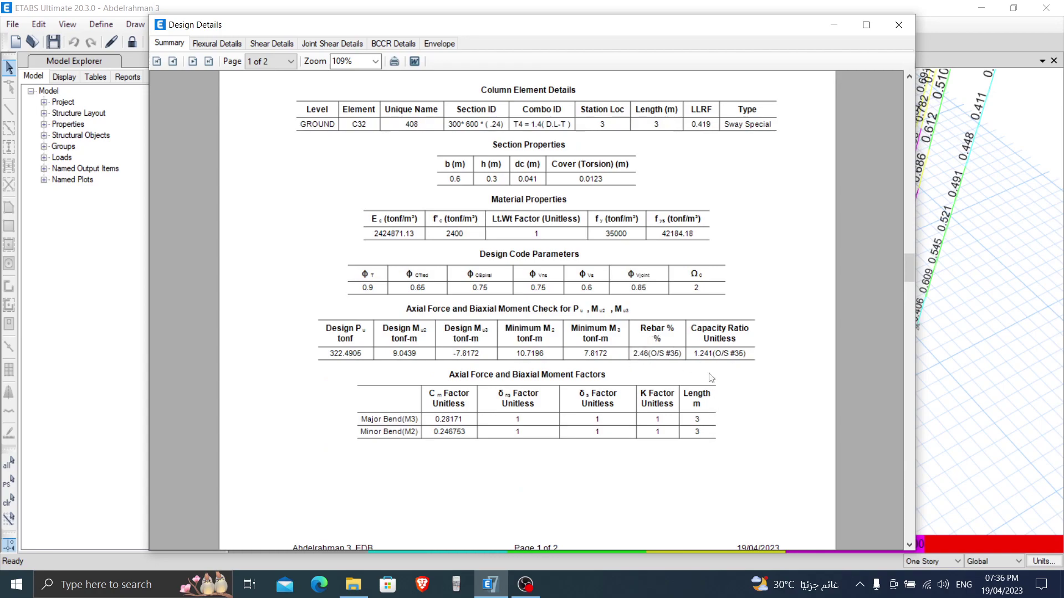
pyautogui.scroll(-5, 706, 378)
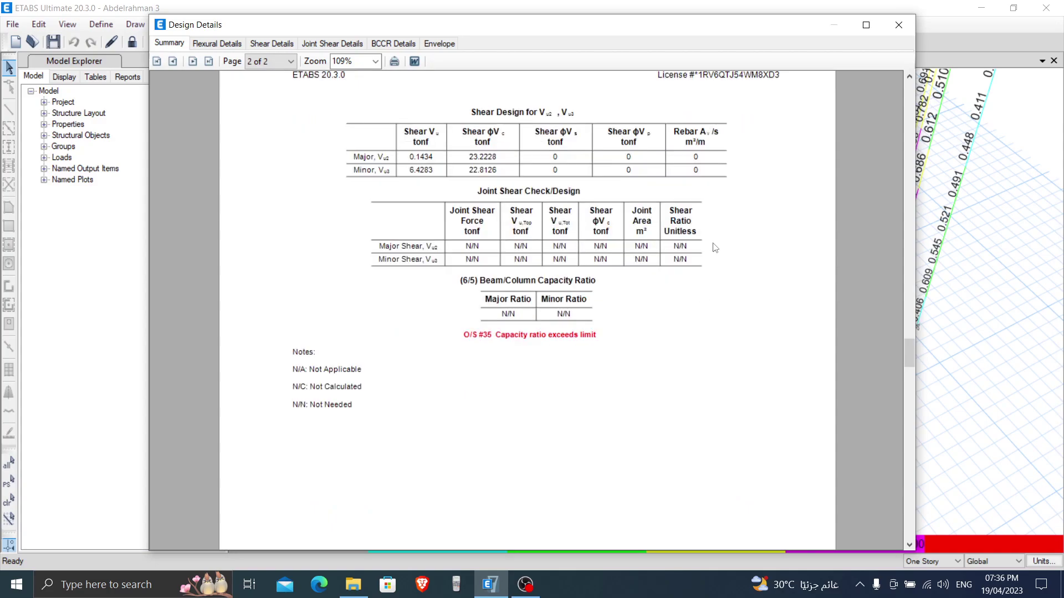
pyautogui.scroll(5, 660, 267)
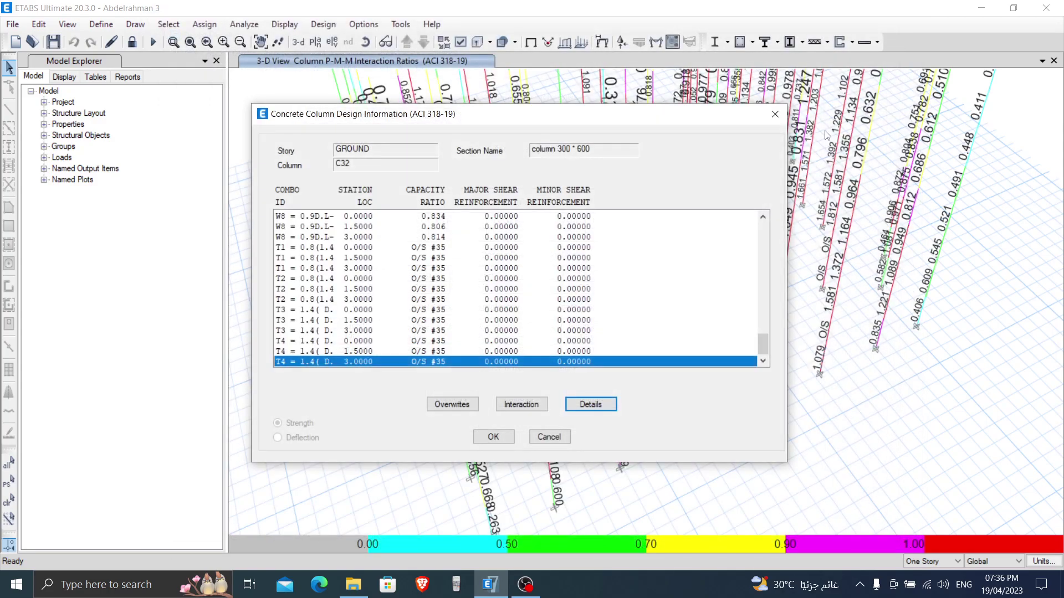
pyautogui.click(898, 24)
pyautogui.click(493, 436)
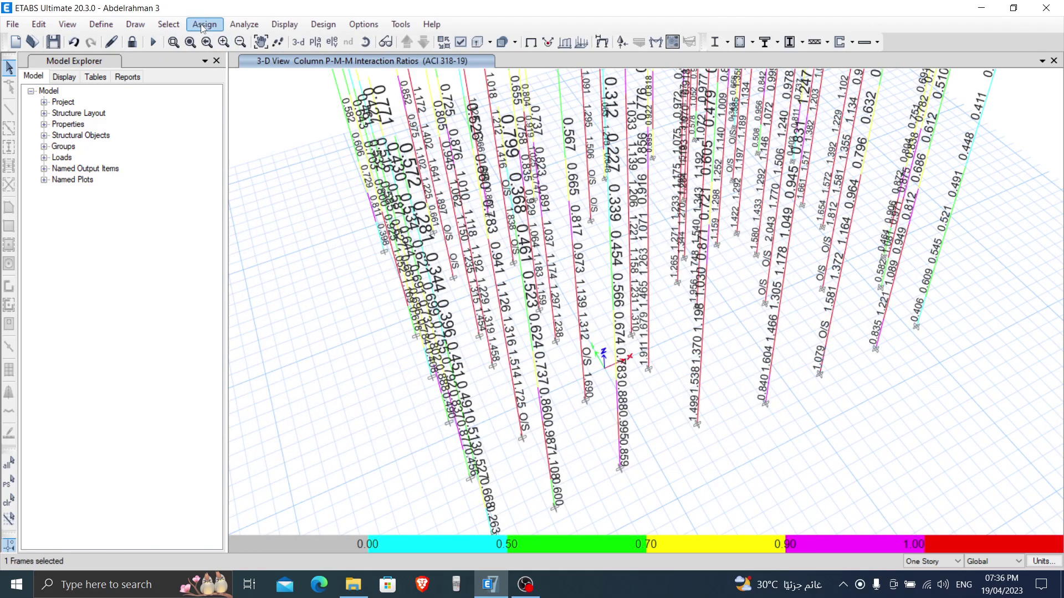
# Step: Unlock the model, accepting deletion of its analysis results, and open the frame section definitions
pyautogui.click(133, 42)
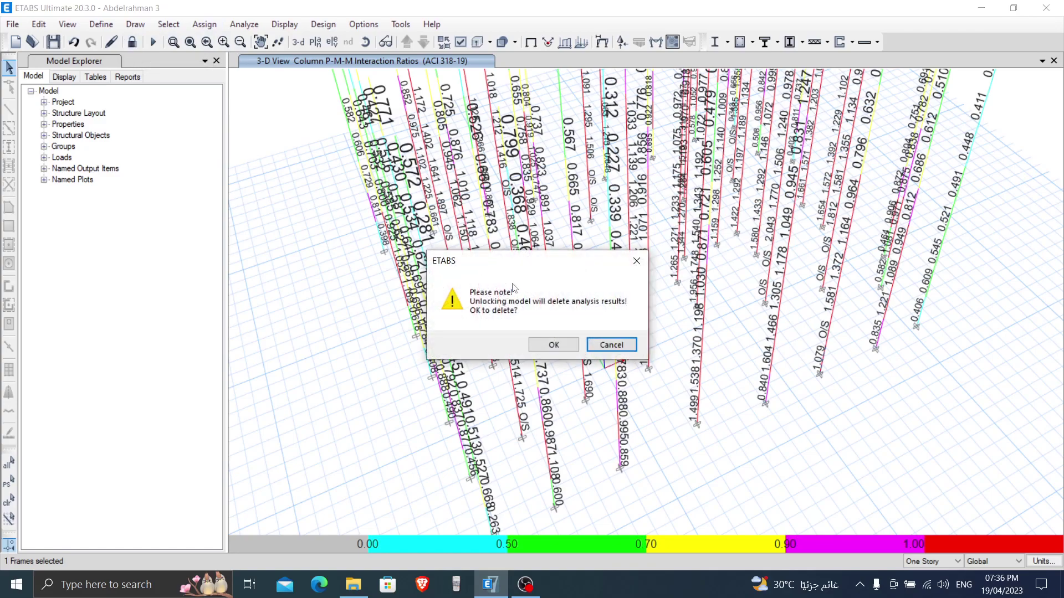
pyautogui.click(564, 351)
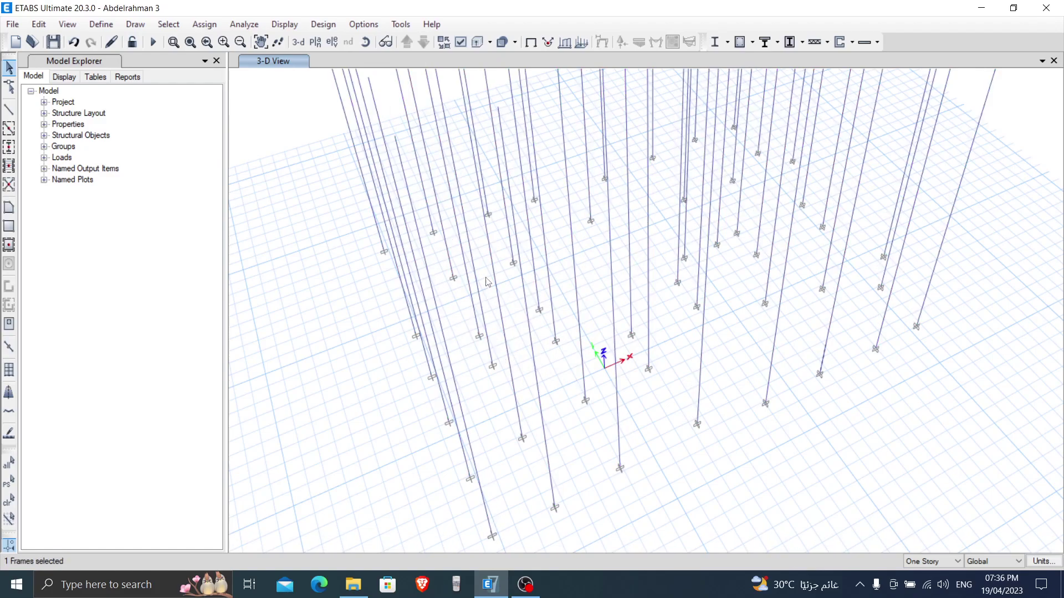
pyautogui.click(100, 24)
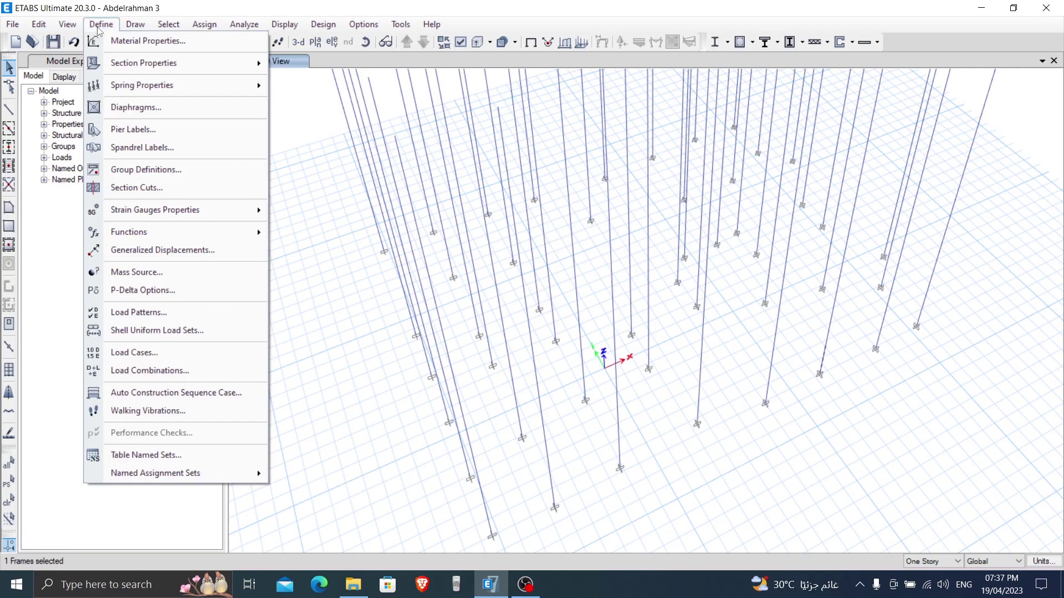
pyautogui.moveTo(148, 66)
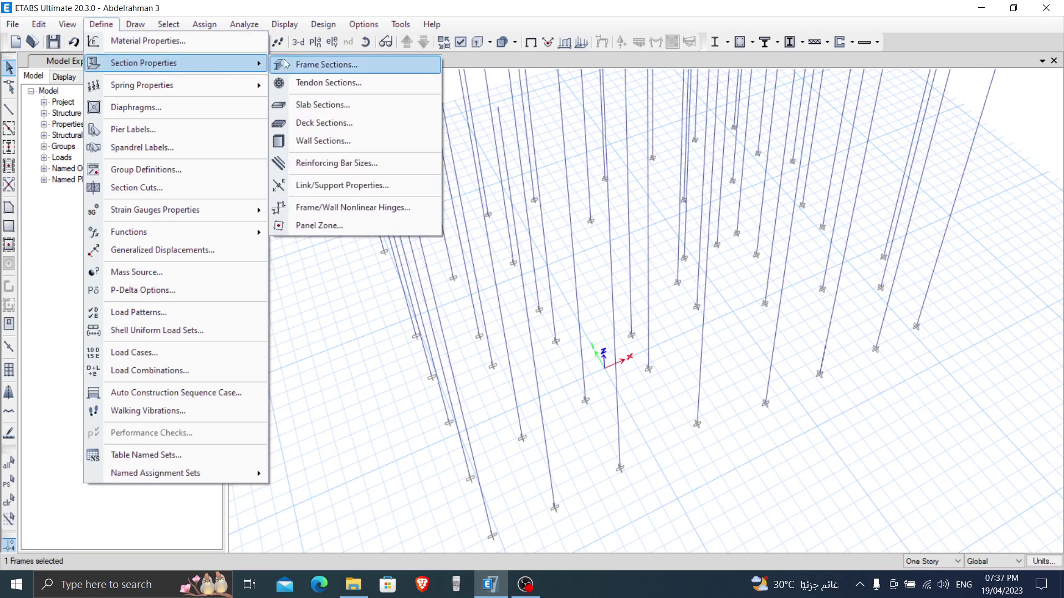
pyautogui.click(339, 65)
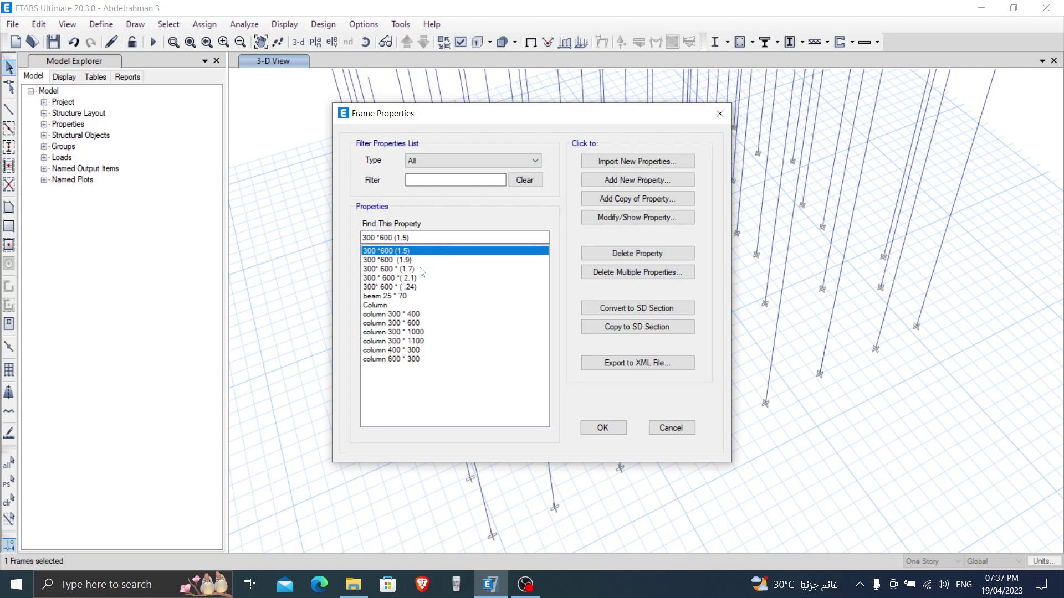
# Step: Inspect the section property data of column 300 * 600 and close it without changes
pyautogui.moveTo(418, 296); pyautogui.dragTo(421, 262)
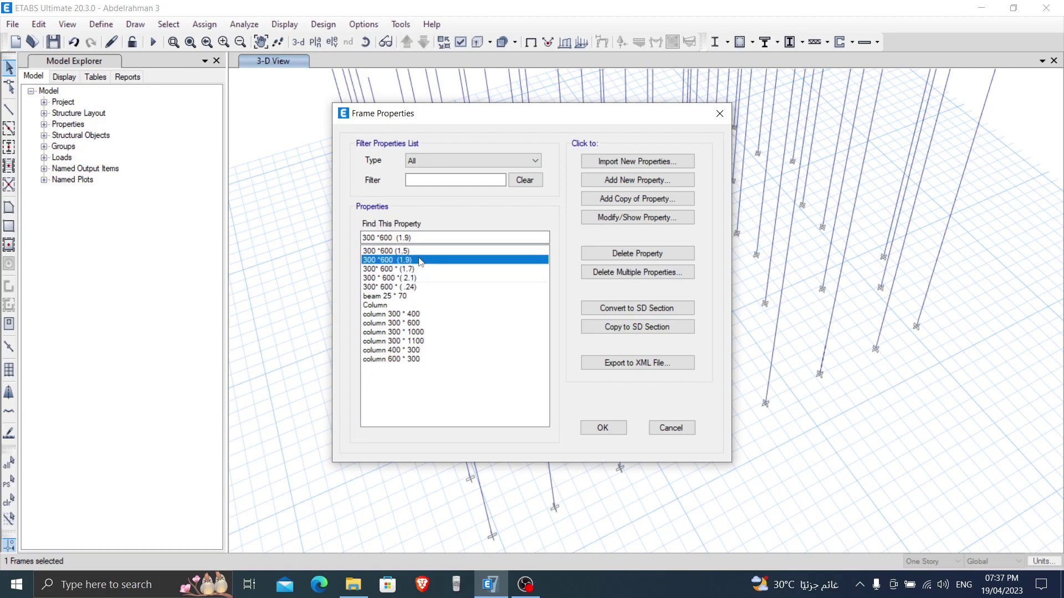
pyautogui.click(391, 323)
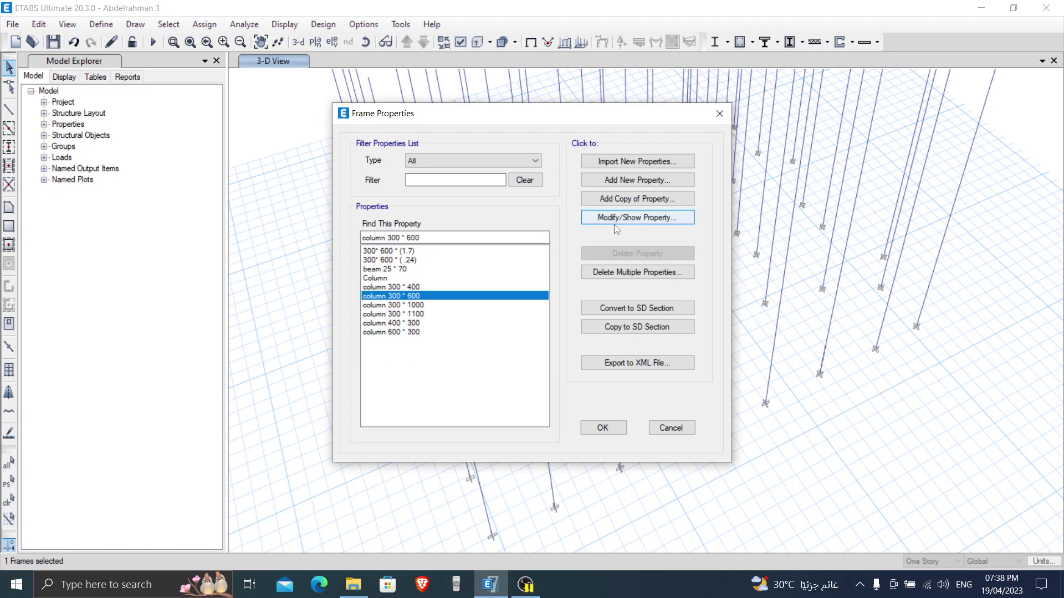
pyautogui.click(645, 219)
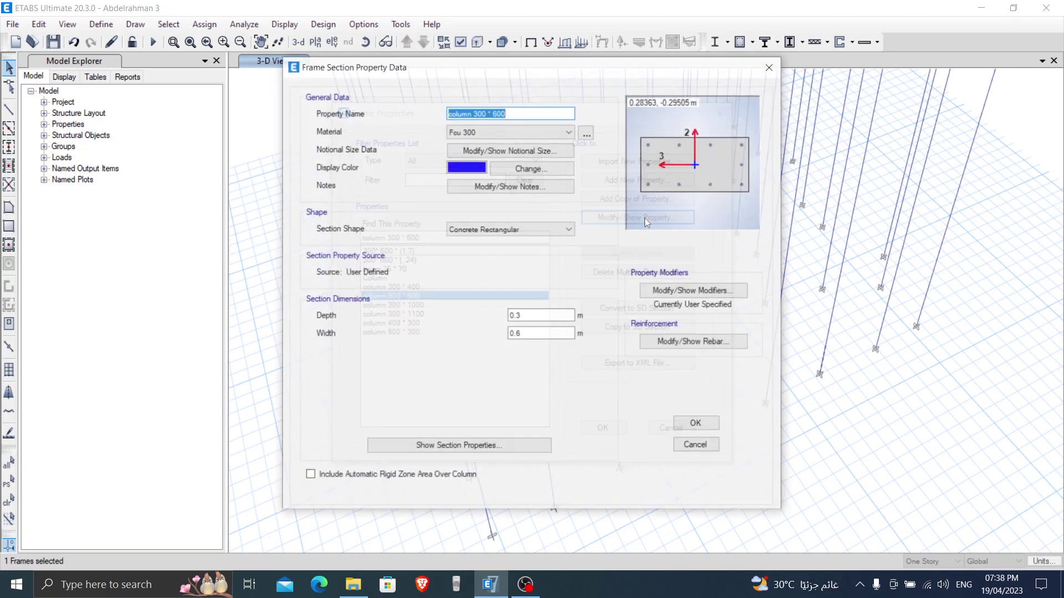
pyautogui.click(697, 446)
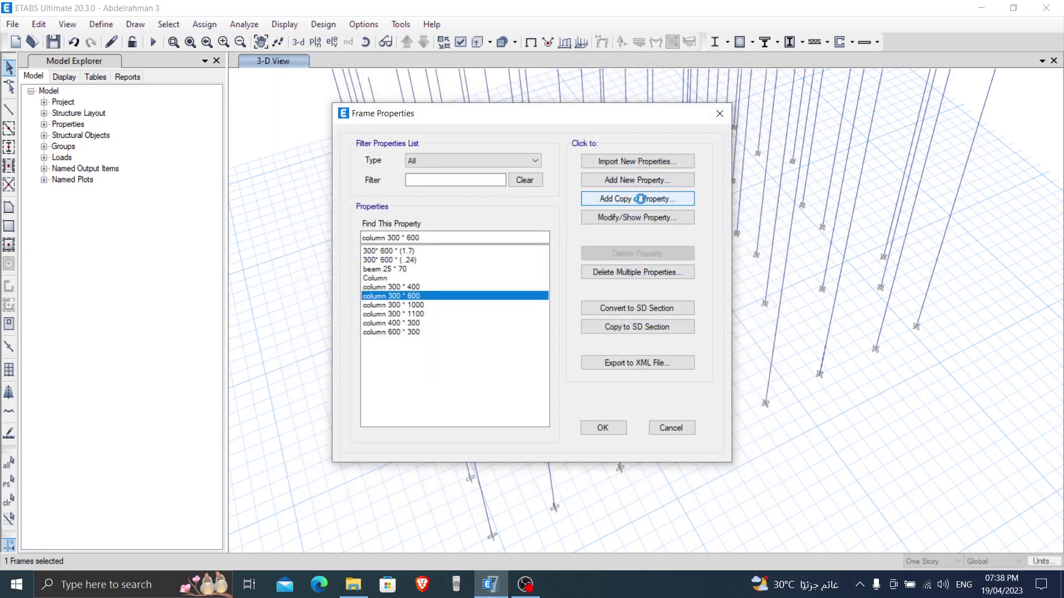
# Step: Add a copy of the column 300 * 600 section and open the copy's reinforcement data
pyautogui.click(637, 199)
pyautogui.click(695, 342)
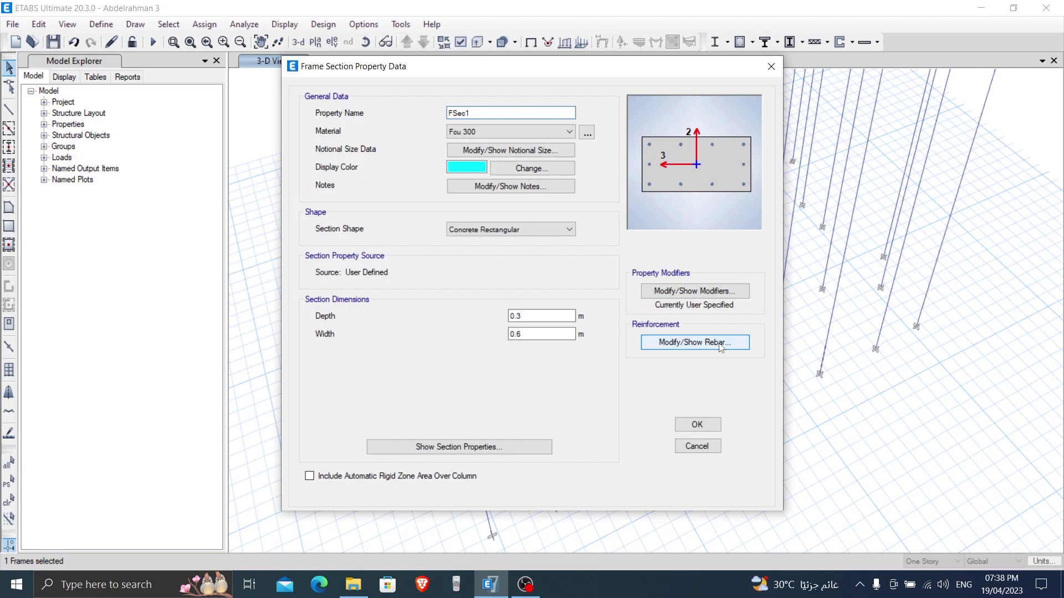
pyautogui.moveTo(655, 81); pyautogui.dragTo(432, 59)
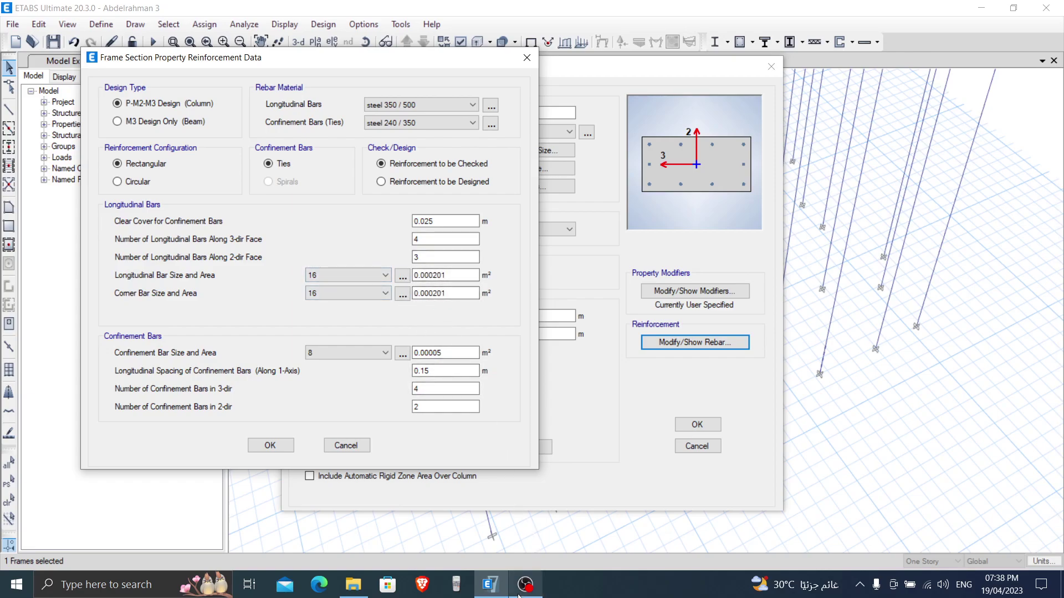
# Step: Switch to the calculator and compute the required number of bars as 300×600×.02 divided by 201, in decimal form
pyautogui.click(464, 587)
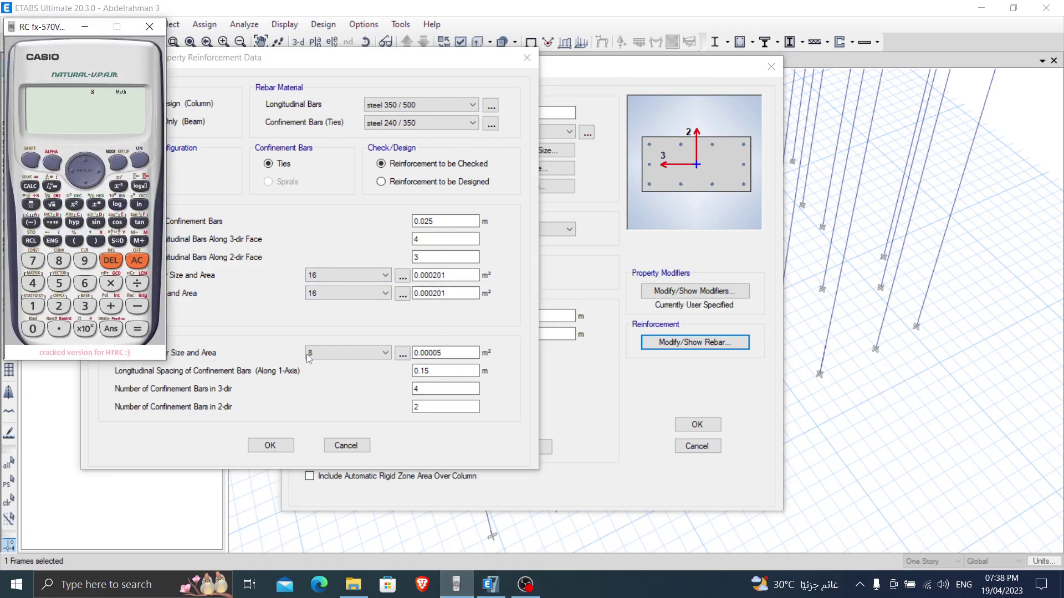
pyautogui.click(32, 204)
pyautogui.write('300')
pyautogui.write('*6')
pyautogui.write('00')
pyautogui.press('Up')
pyautogui.write('*')
pyautogui.write('.')
pyautogui.write('02')
pyautogui.write('201')
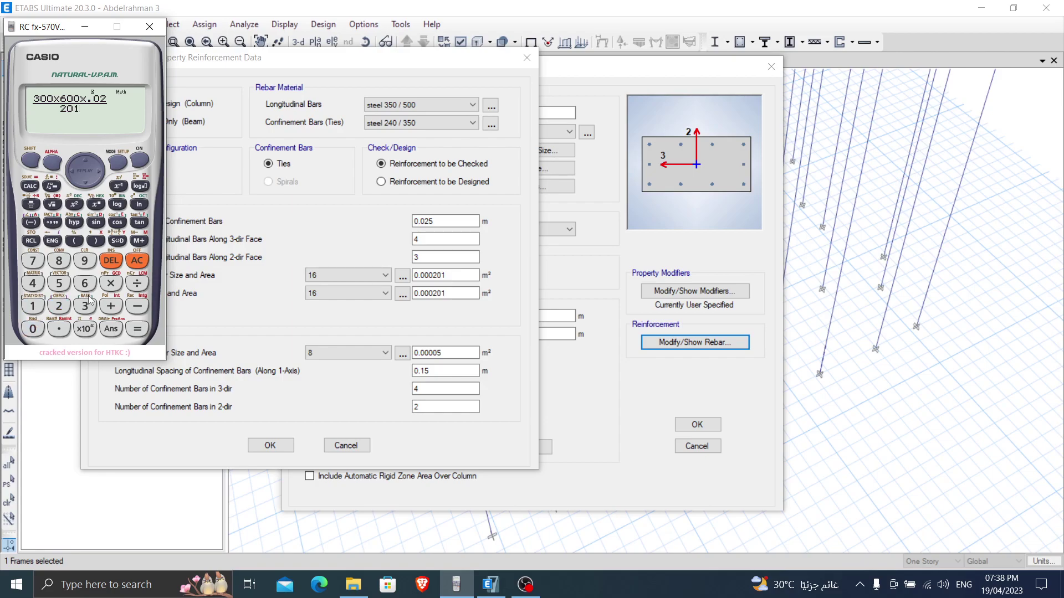
pyautogui.press('Return')
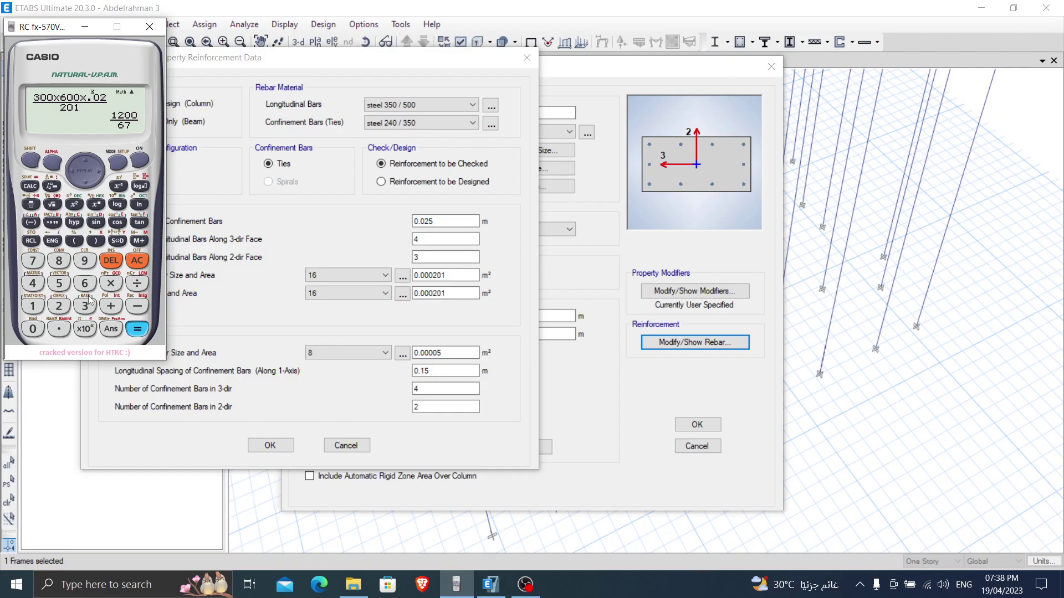
pyautogui.click(118, 240)
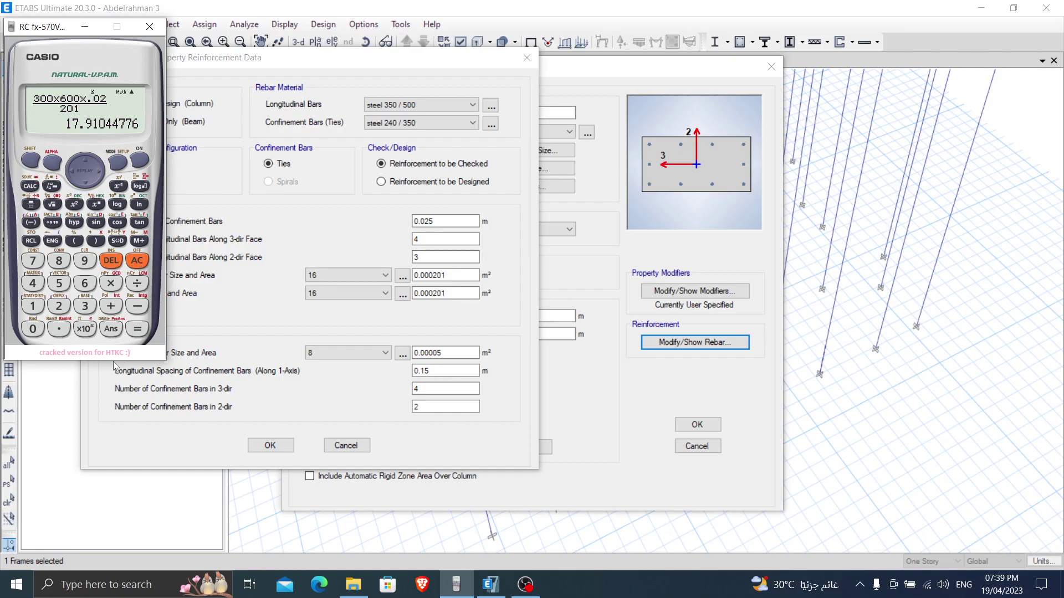
# Step: Clear the calculator and compute the column width less both covers as 600-50
pyautogui.click(137, 260)
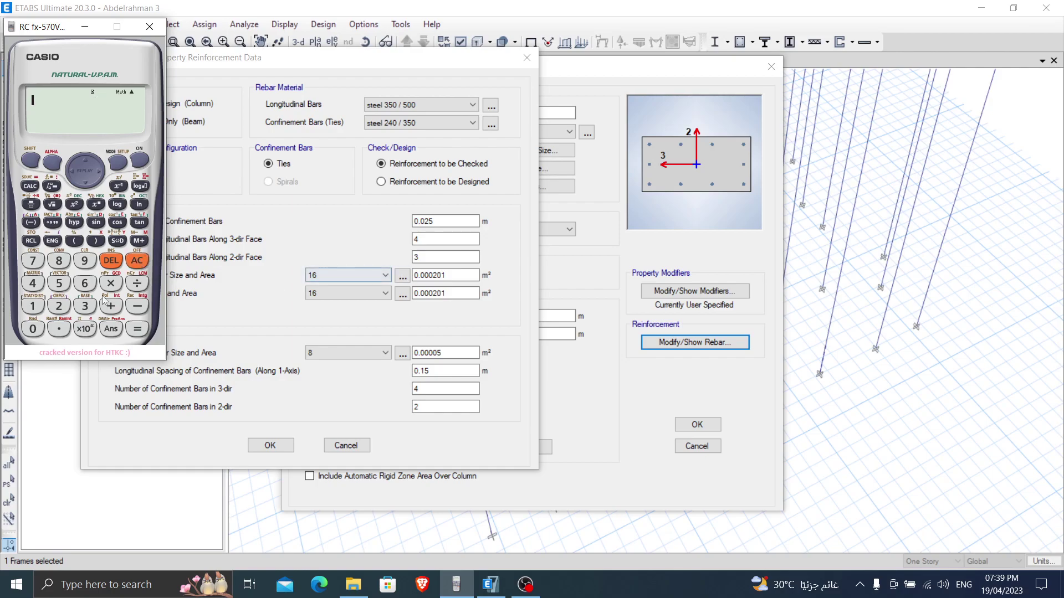
pyautogui.click(85, 284)
pyautogui.doubleClick(33, 329)
pyautogui.click(137, 306)
pyautogui.click(59, 283)
pyautogui.click(33, 329)
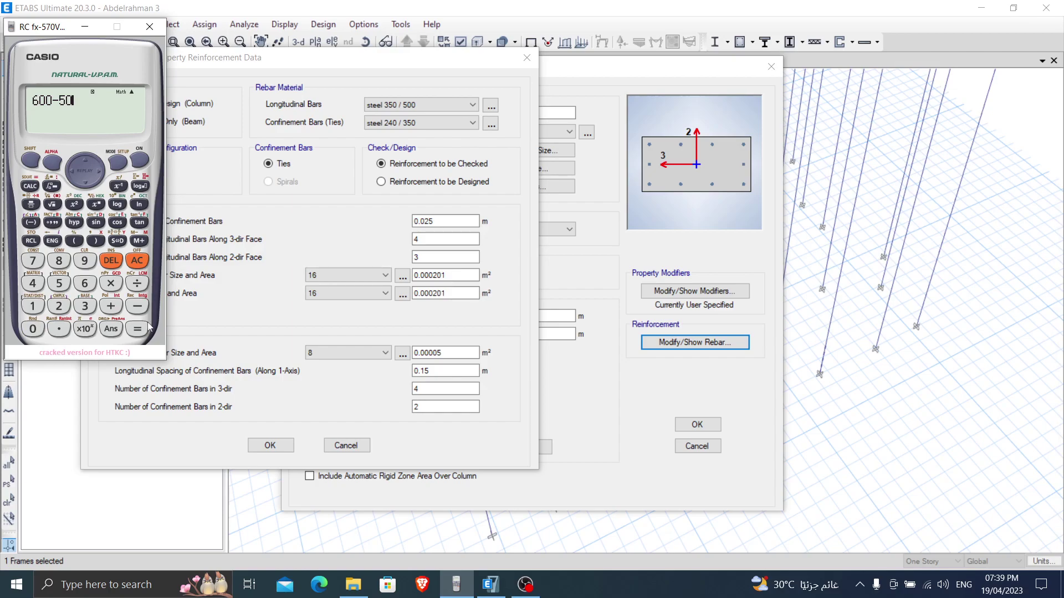
pyautogui.click(137, 331)
# Step: Subtract the bar allowance (8×.16) from the previous answer and show the result as a decimal
pyautogui.click(137, 306)
pyautogui.click(74, 241)
pyautogui.click(59, 261)
pyautogui.click(111, 283)
pyautogui.click(59, 329)
pyautogui.click(32, 306)
pyautogui.click(85, 283)
pyautogui.click(95, 241)
pyautogui.click(138, 331)
pyautogui.click(117, 241)
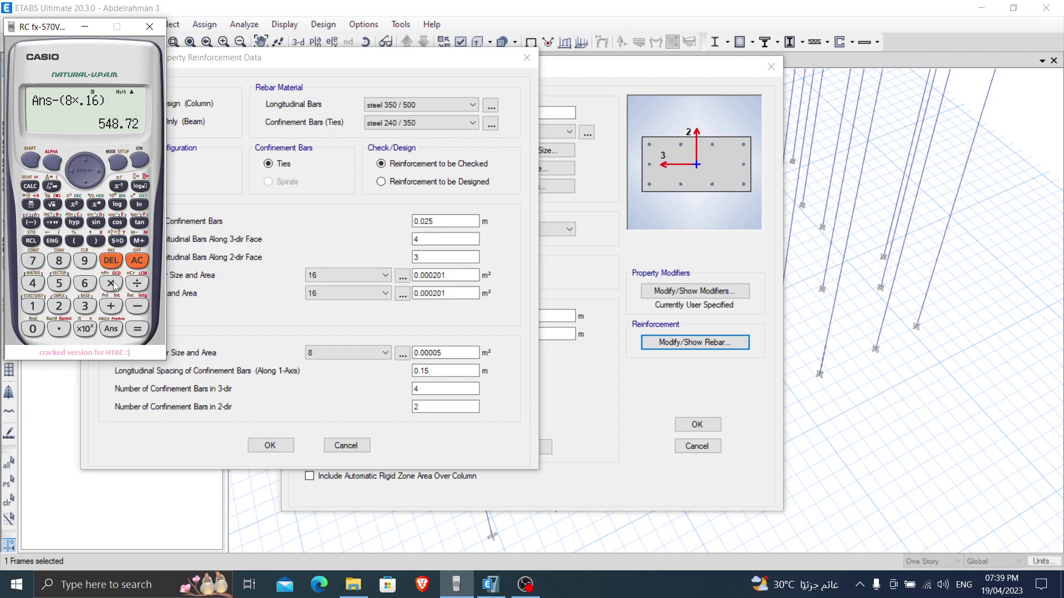
# Step: Divide the remaining width by 7 to get the bar spacing in decimal form
pyautogui.click(137, 284)
pyautogui.click(33, 262)
pyautogui.click(138, 329)
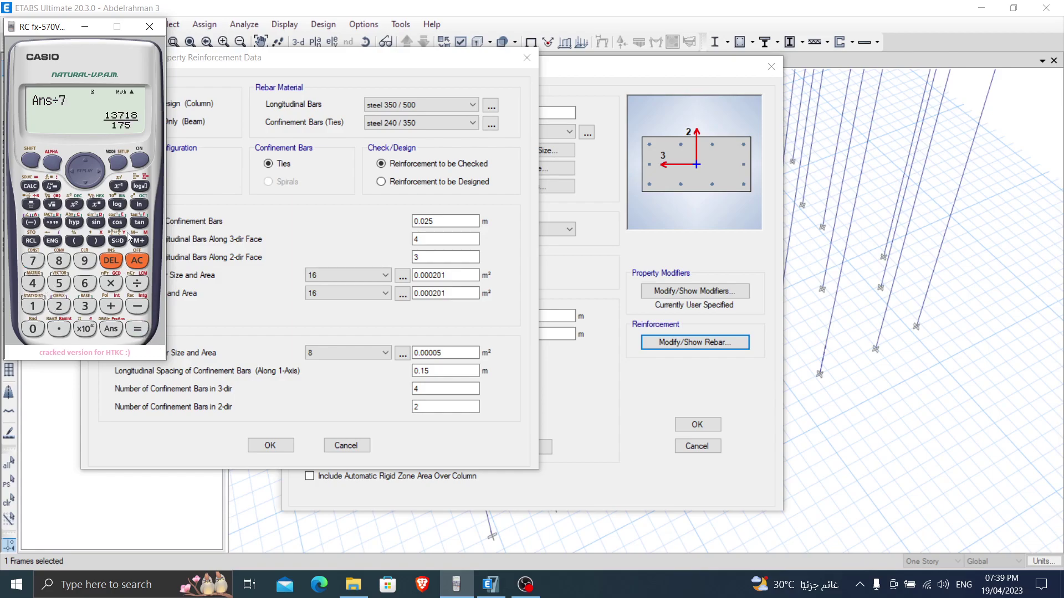
pyautogui.click(117, 240)
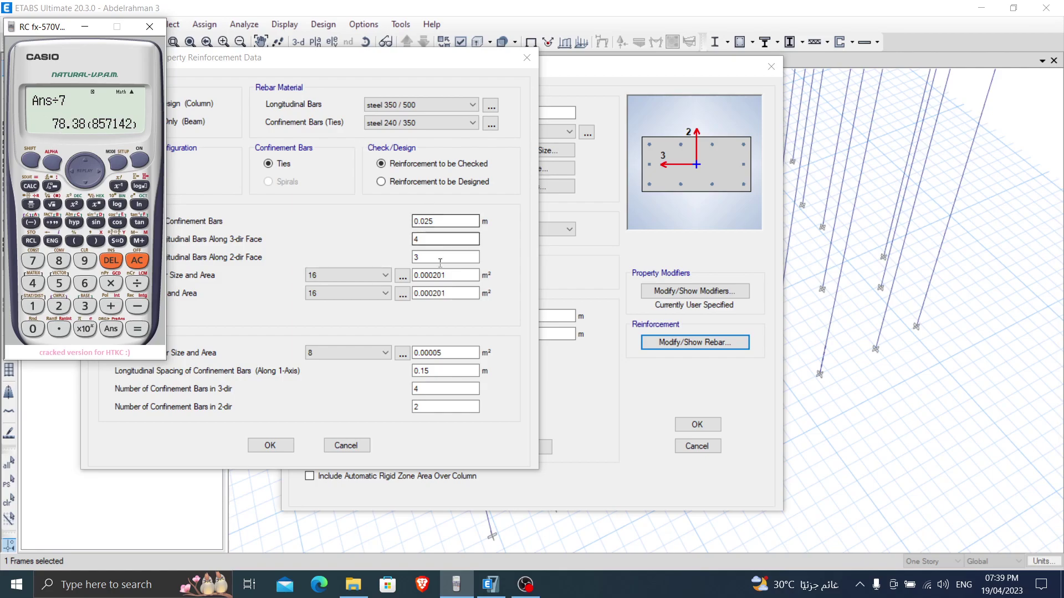
# Step: Set the new section's number of longitudinal bars along the 3-dir face to 8 and accept the reinforcement data
pyautogui.click(85, 27)
pyautogui.click(432, 239)
pyautogui.press('BackSpace')
pyautogui.write('8')
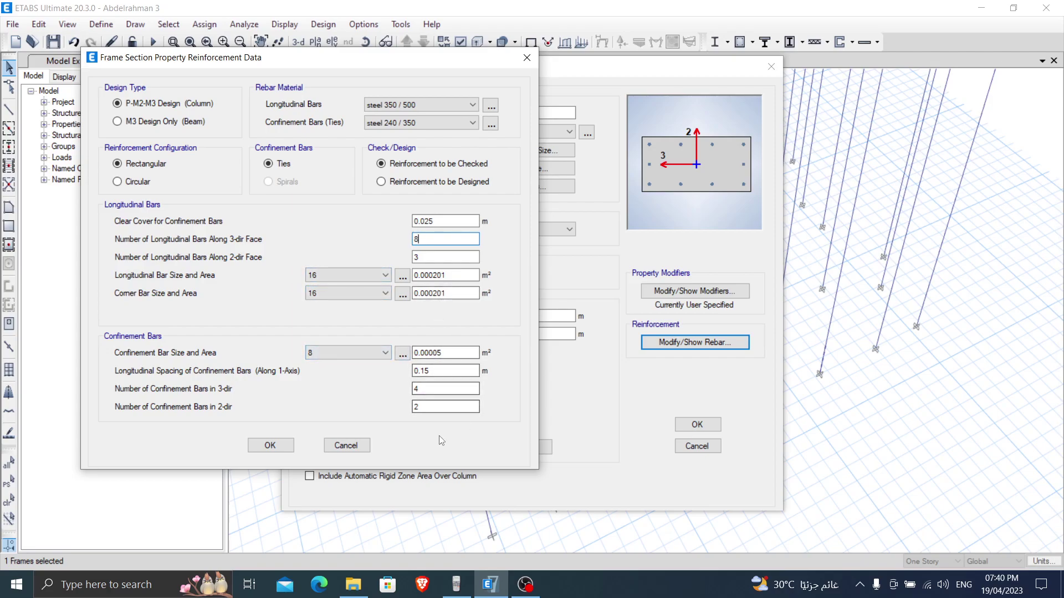
pyautogui.click(456, 584)
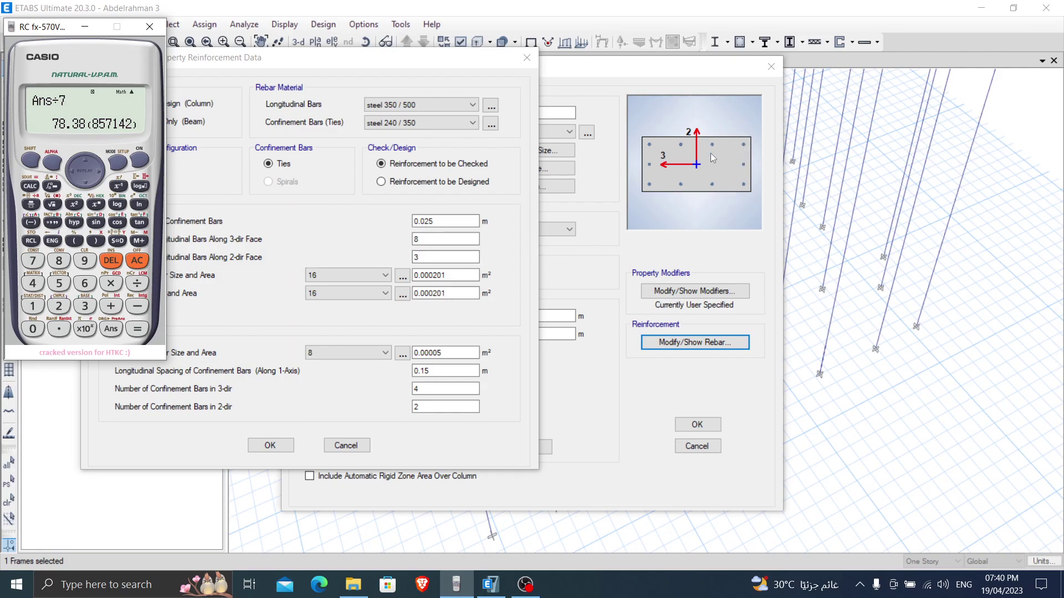
pyautogui.click(281, 446)
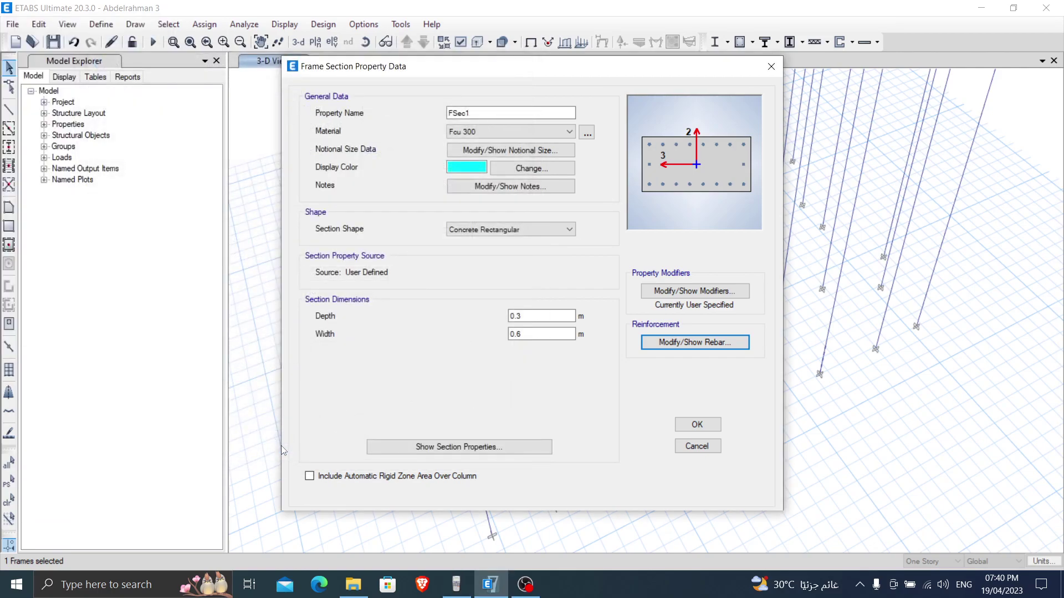
# Step: Set the new section's number of confinement bars in 3-dir to 5 and accept the reinforcement data
pyautogui.click(698, 343)
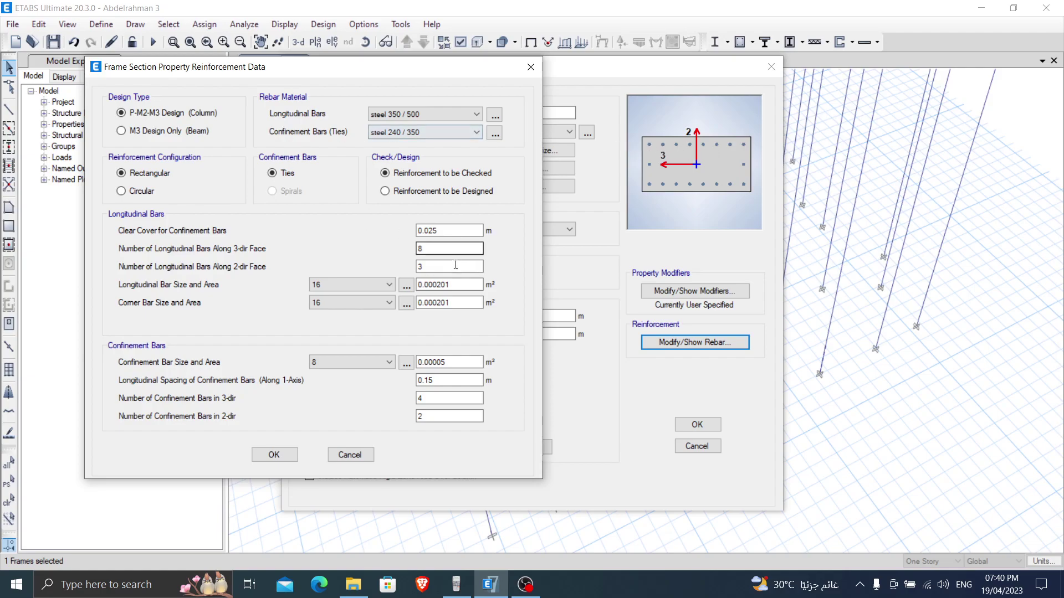
pyautogui.doubleClick(425, 399)
pyautogui.write('5')
pyautogui.click(277, 458)
# Step: Name the new section 300*600 18/16, checking its reinforcement data for the bar description, and save the section
pyautogui.moveTo(482, 110); pyautogui.dragTo(368, 122)
pyautogui.write('300*600')
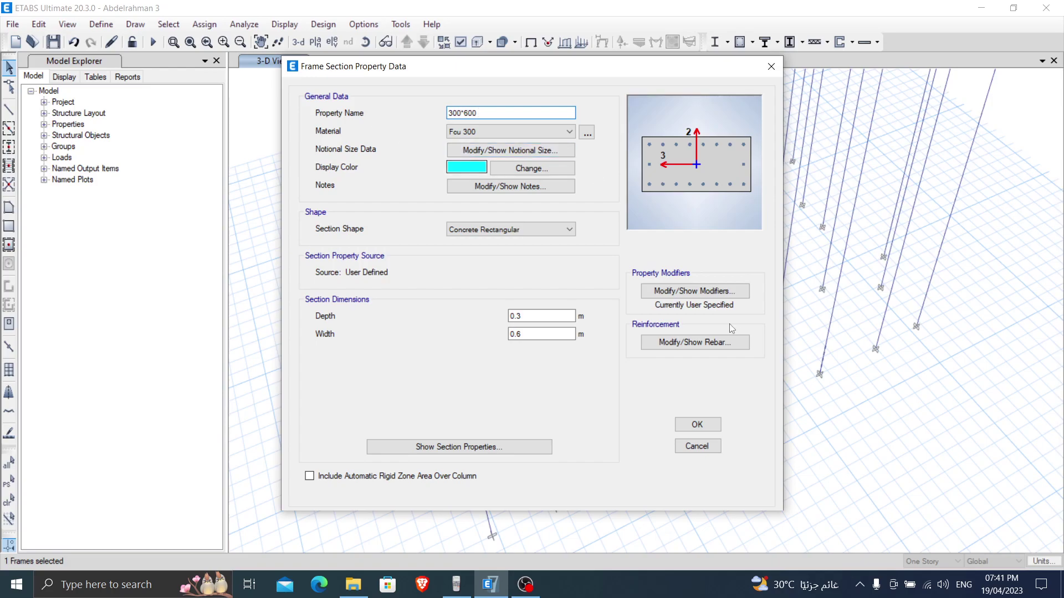
pyautogui.click(720, 342)
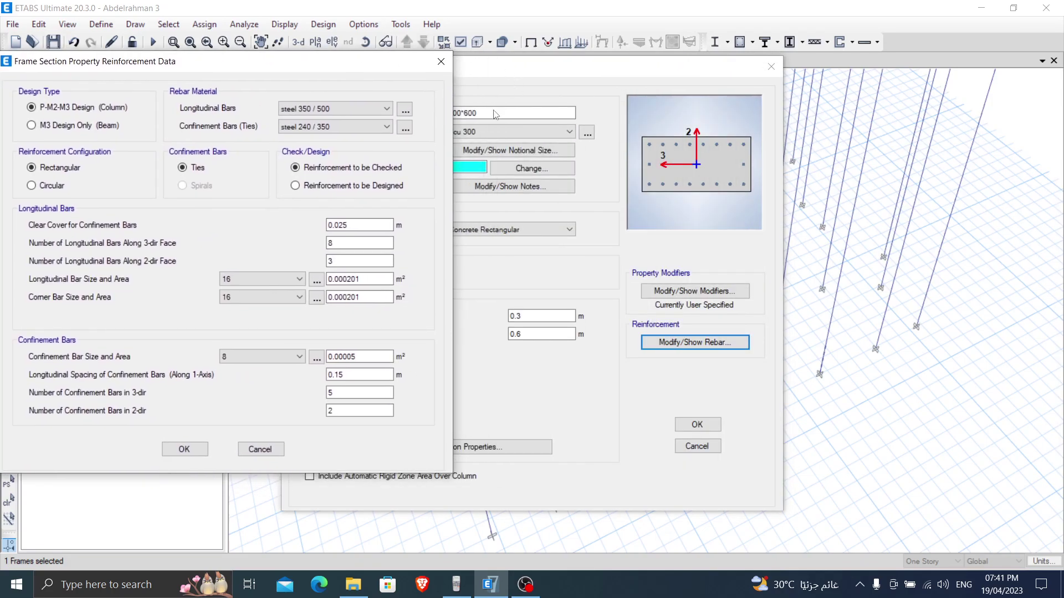
pyautogui.click(260, 450)
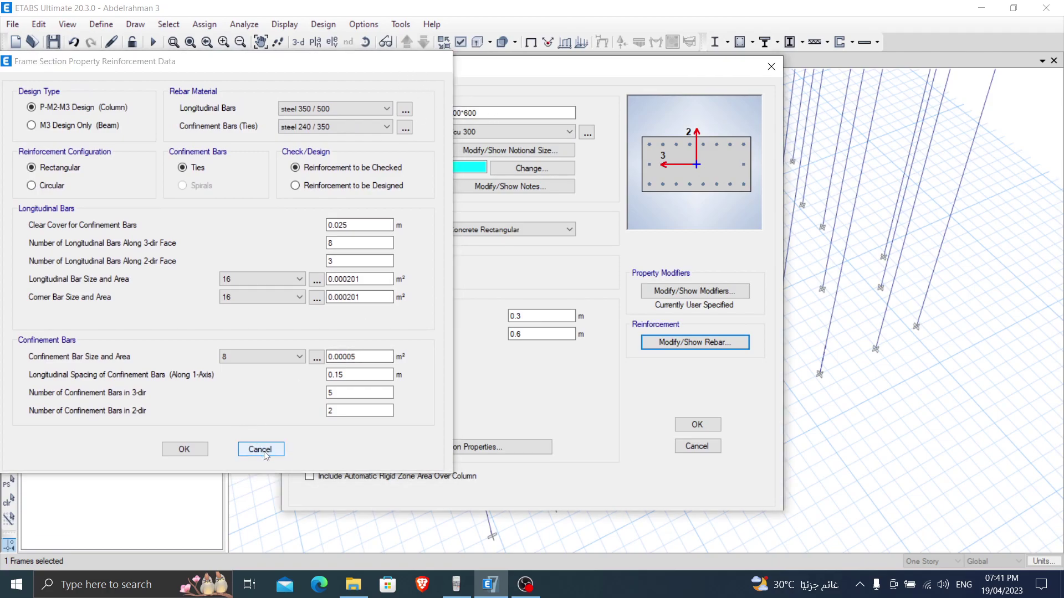
pyautogui.click(507, 113)
pyautogui.write('18/16')
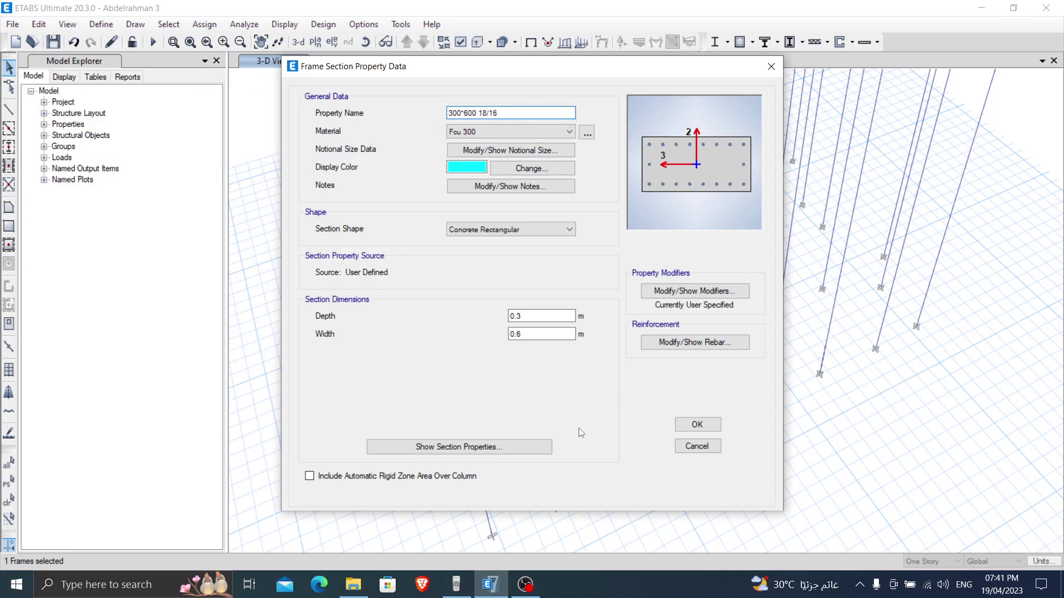
pyautogui.click(693, 425)
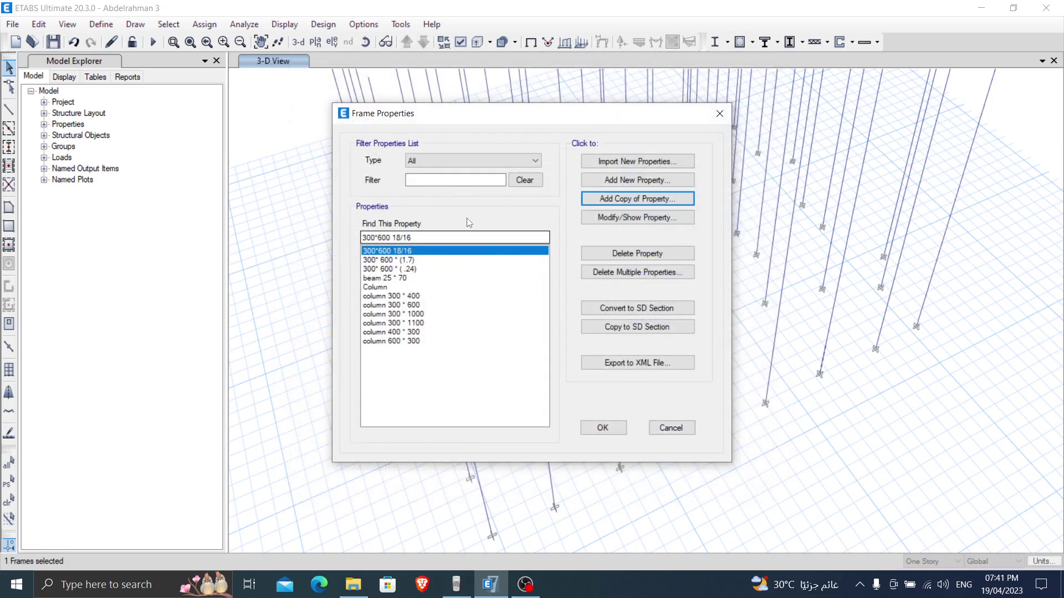
# Step: Add a copy of section 300*600 18/16 and open the copy's reinforcement data
pyautogui.click(646, 206)
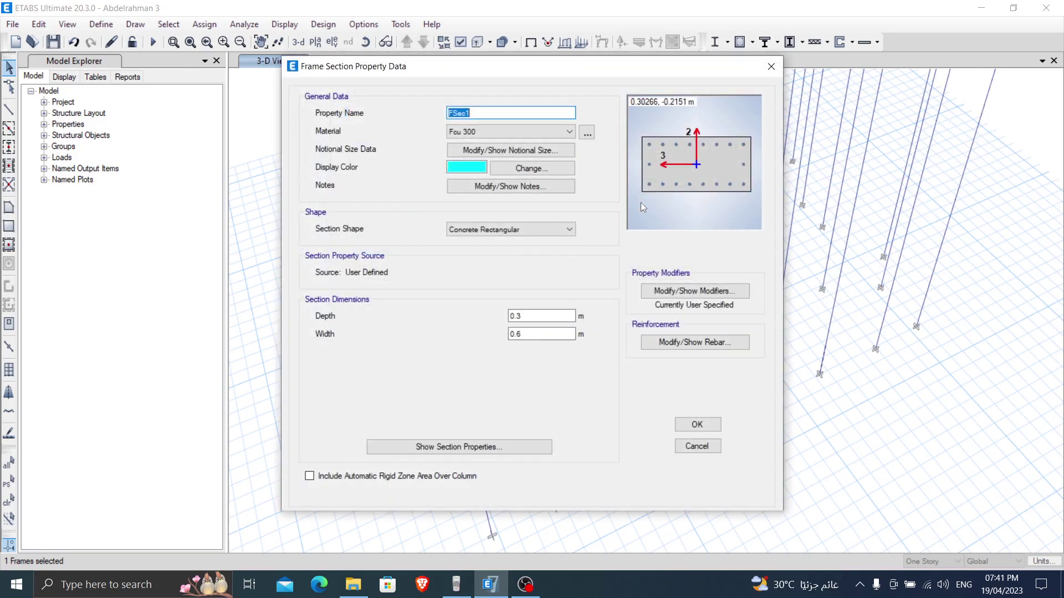
pyautogui.click(695, 342)
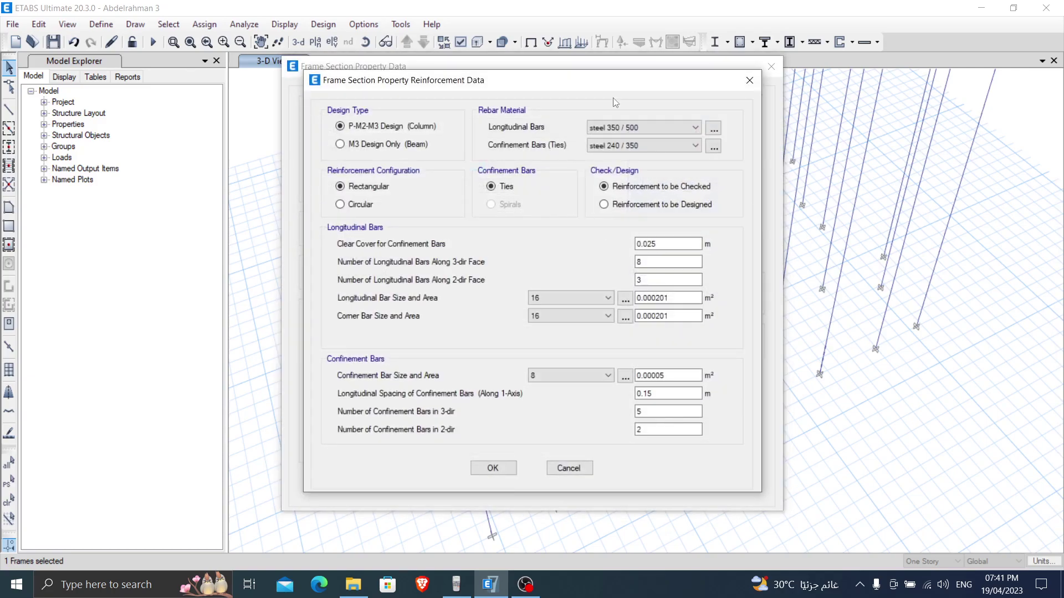
pyautogui.moveTo(674, 83); pyautogui.dragTo(413, 13)
# Step: Recall the earlier bar-count calculation in the calculator and recompute it with a steel ratio of .025, as 300×600×.025 divided by 201
pyautogui.click(456, 585)
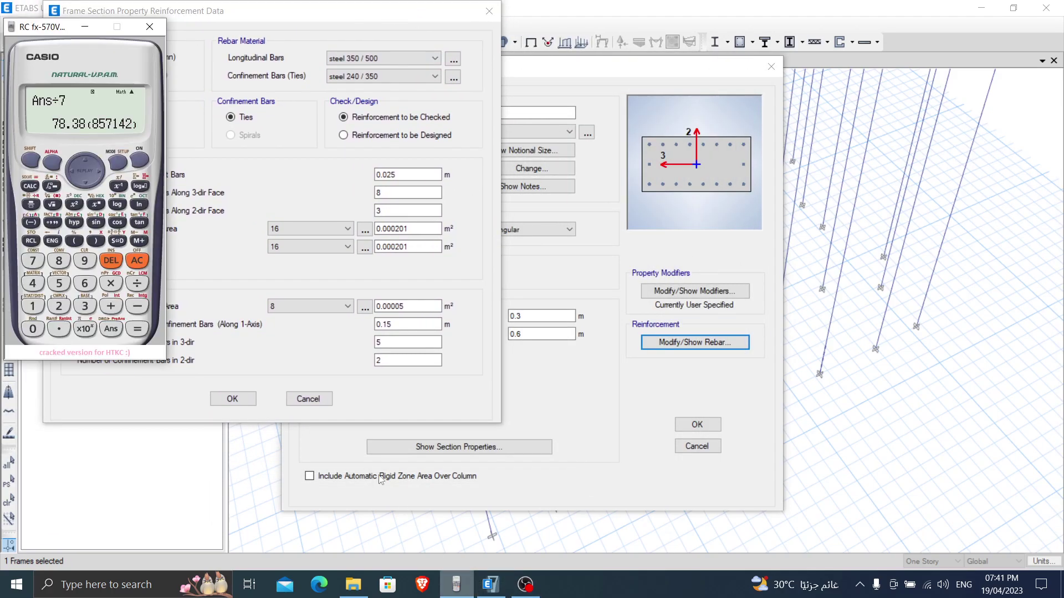
pyautogui.click(84, 162)
pyautogui.click(84, 162)
pyautogui.click(85, 162)
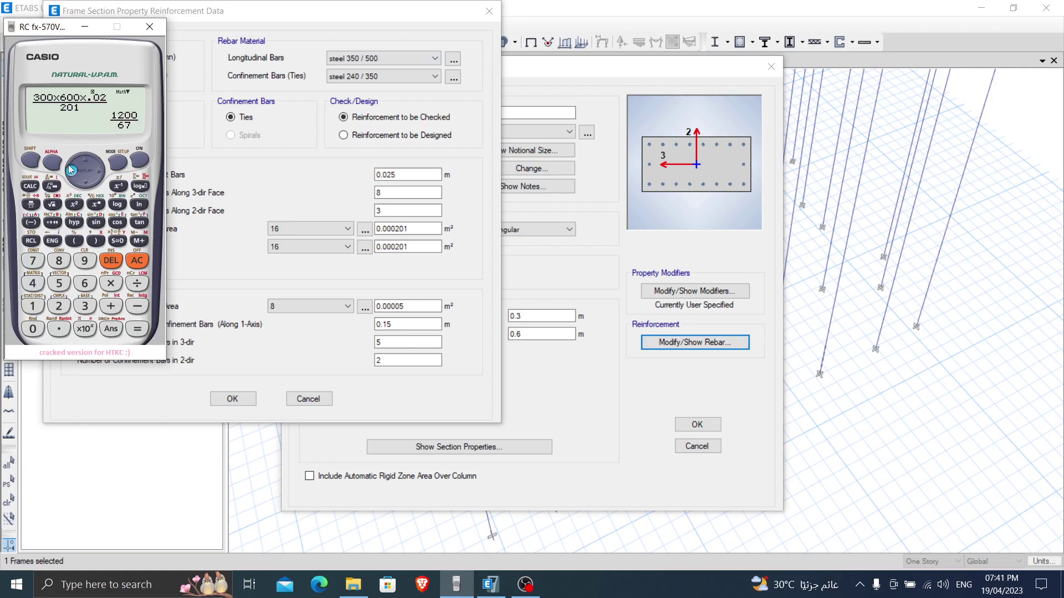
pyautogui.click(68, 167)
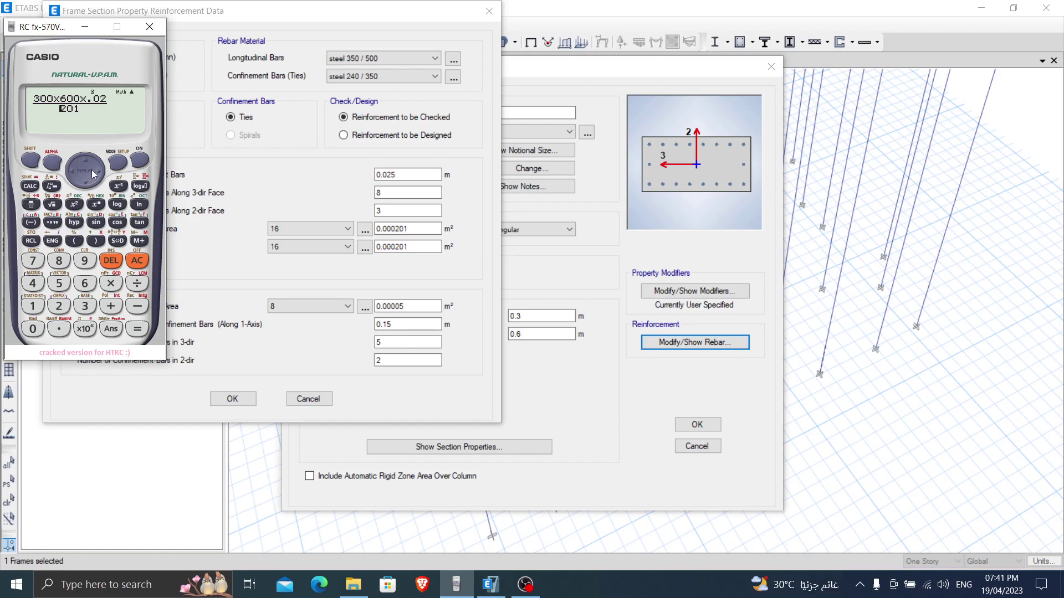
pyautogui.click(83, 162)
pyautogui.press('BackSpace')
pyautogui.write('25')
pyautogui.click(139, 328)
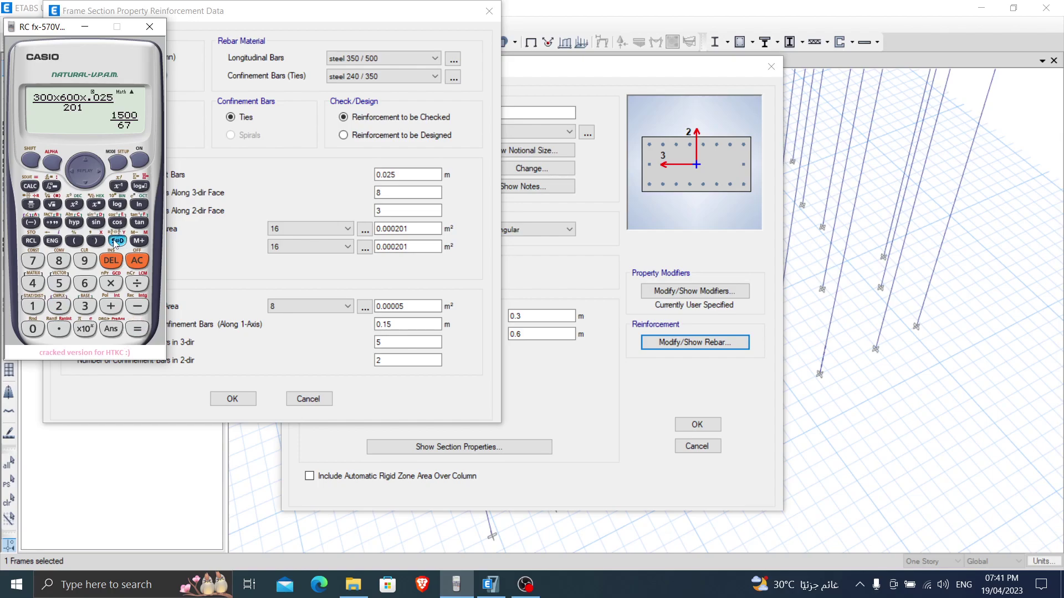
# Step: Convert the bar-count result of 300×600×.025 divided by 201 from a fraction to a decimal
pyautogui.click(116, 241)
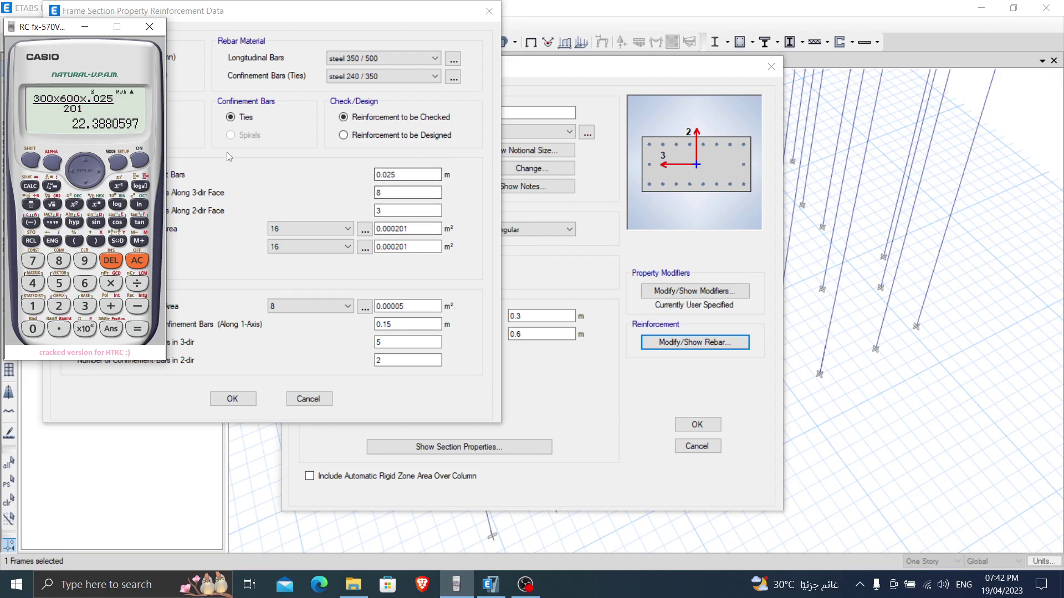
pyautogui.click(137, 260)
pyautogui.click(87, 311)
pyautogui.click(34, 330)
pyautogui.click(33, 330)
pyautogui.click(111, 284)
pyautogui.click(85, 284)
pyautogui.click(33, 330)
pyautogui.click(33, 329)
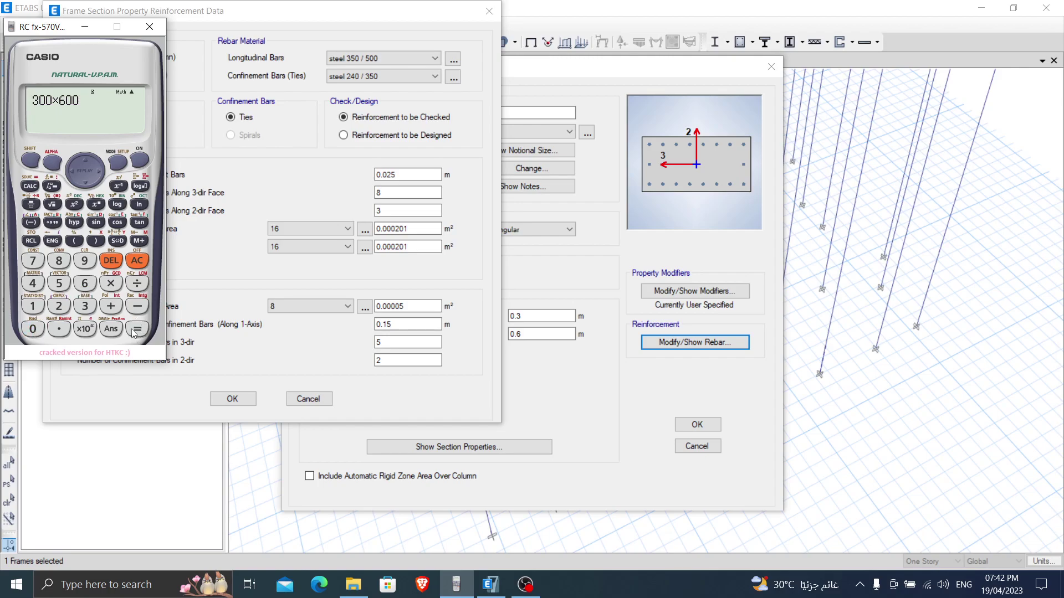
pyautogui.click(137, 262)
# Step: Calculate the bar spaces along the section's 600 mm side as 600−50 divided by 70, shown as a decimal
pyautogui.write('5')
pyautogui.press('BackSpace')
pyautogui.write('600-50')
pyautogui.press('Return')
pyautogui.write('/7')
pyautogui.write('0')
pyautogui.press('Return')
pyautogui.click(118, 241)
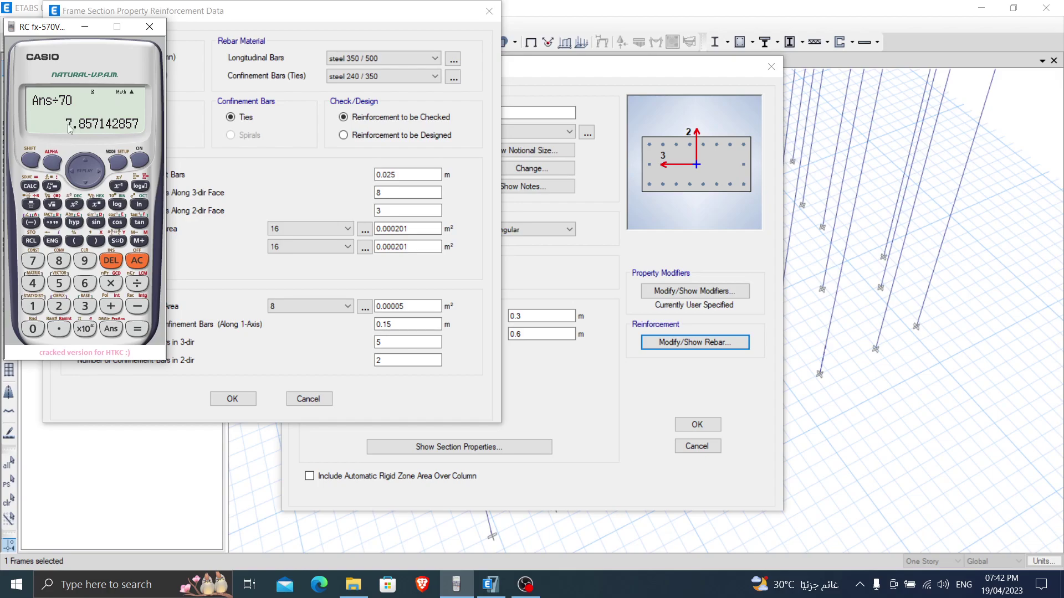
# Step: Calculate the bar spacing along the long side as 550÷8, and clear the calculator
pyautogui.click(137, 261)
pyautogui.click(59, 285)
pyautogui.click(59, 286)
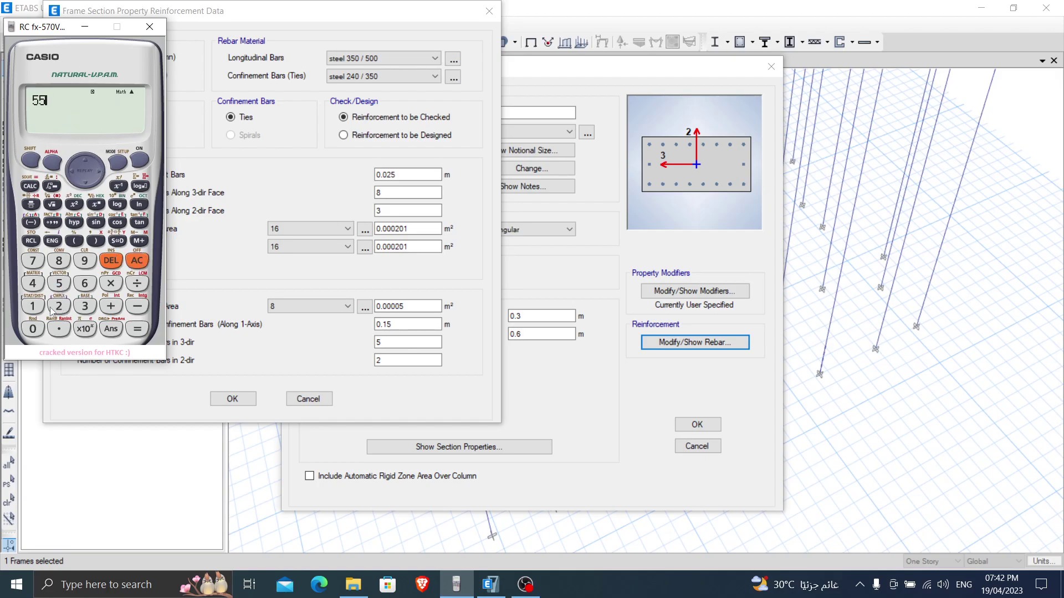
pyautogui.click(32, 329)
pyautogui.click(137, 283)
pyautogui.press('8')
pyautogui.press('Return')
pyautogui.click(140, 261)
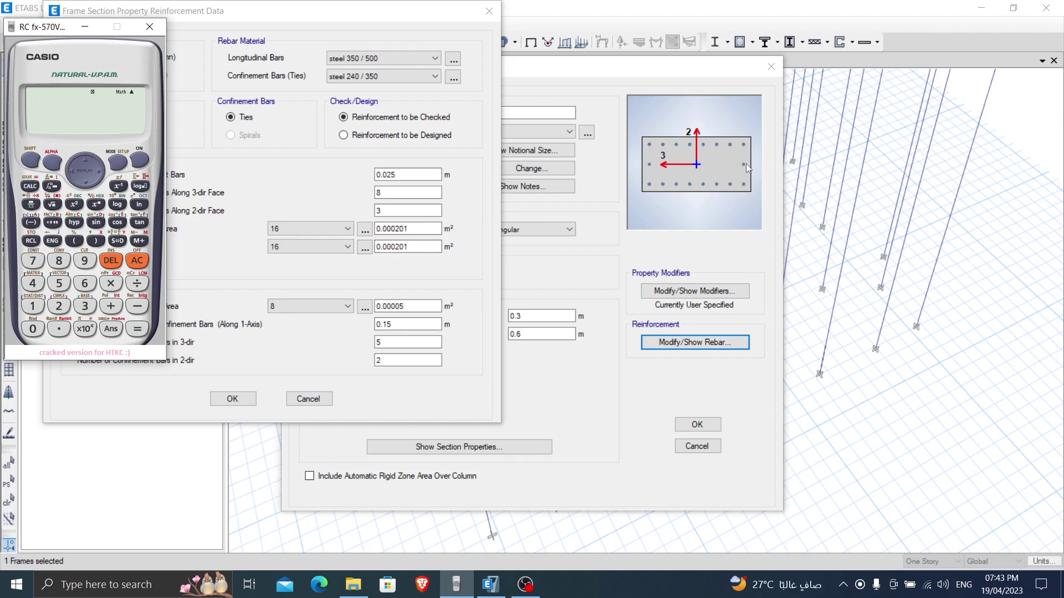
# Step: Calculate the bar spaces along the short side as 250÷70 in decimal form, and clear the calculator
pyautogui.click(68, 308)
pyautogui.click(63, 289)
pyautogui.click(36, 330)
pyautogui.click(138, 284)
pyautogui.click(34, 262)
pyautogui.click(33, 329)
pyautogui.click(137, 330)
pyautogui.click(121, 243)
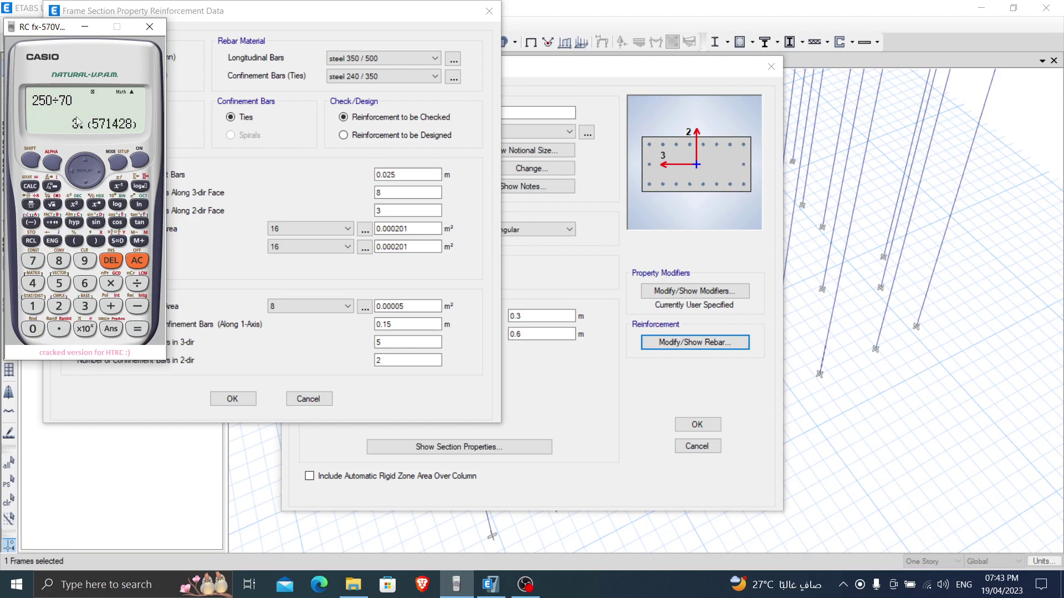
pyautogui.click(117, 241)
pyautogui.click(138, 261)
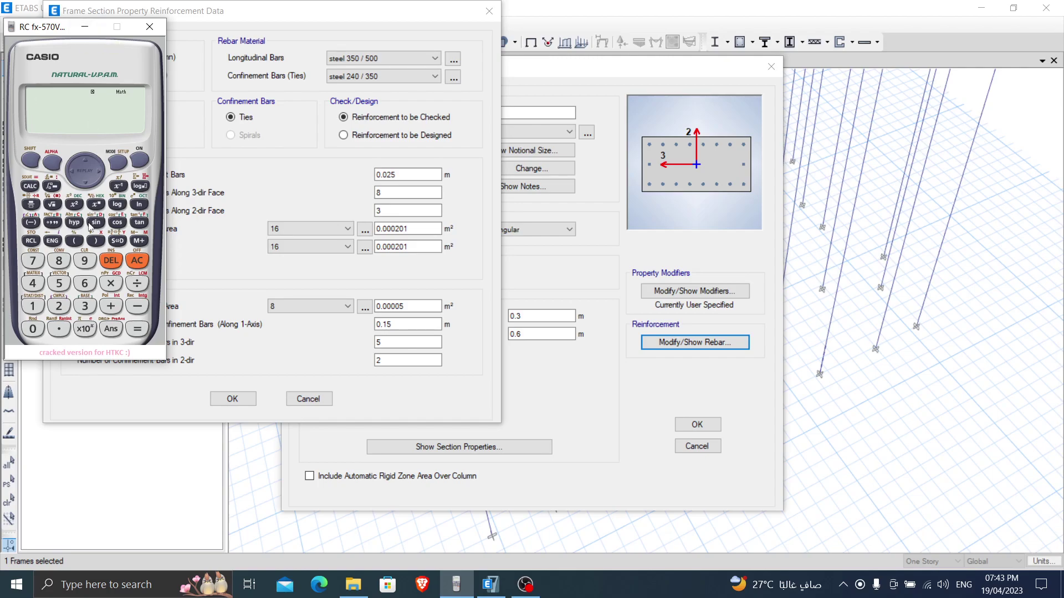
# Step: Calculate the required number of 16 mm bars as the fraction 300×600×.025 over 201, shown as a decimal
pyautogui.click(31, 205)
pyautogui.write('30')
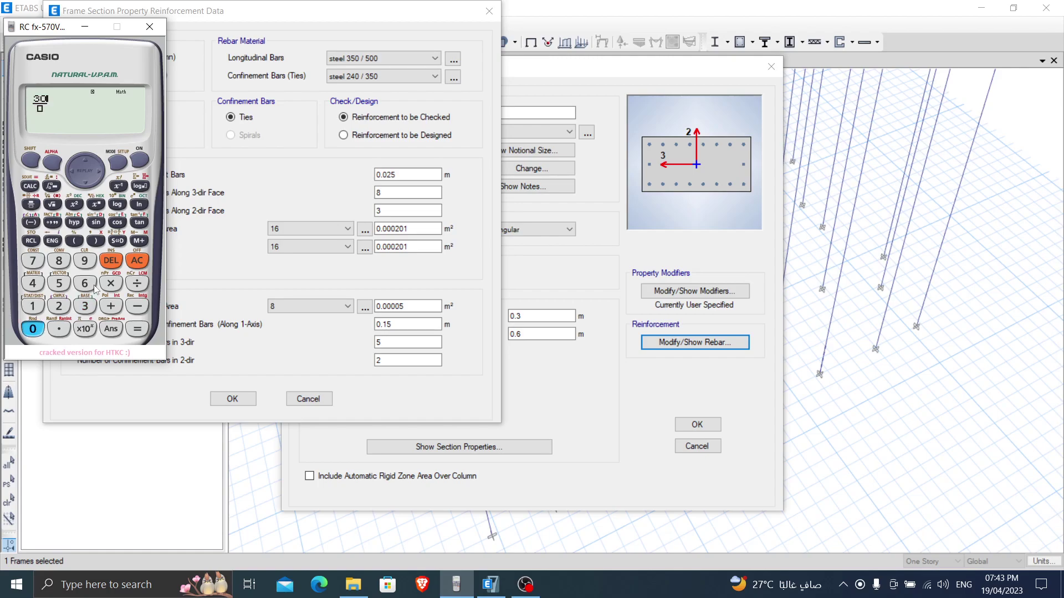
pyautogui.write('0*600*')
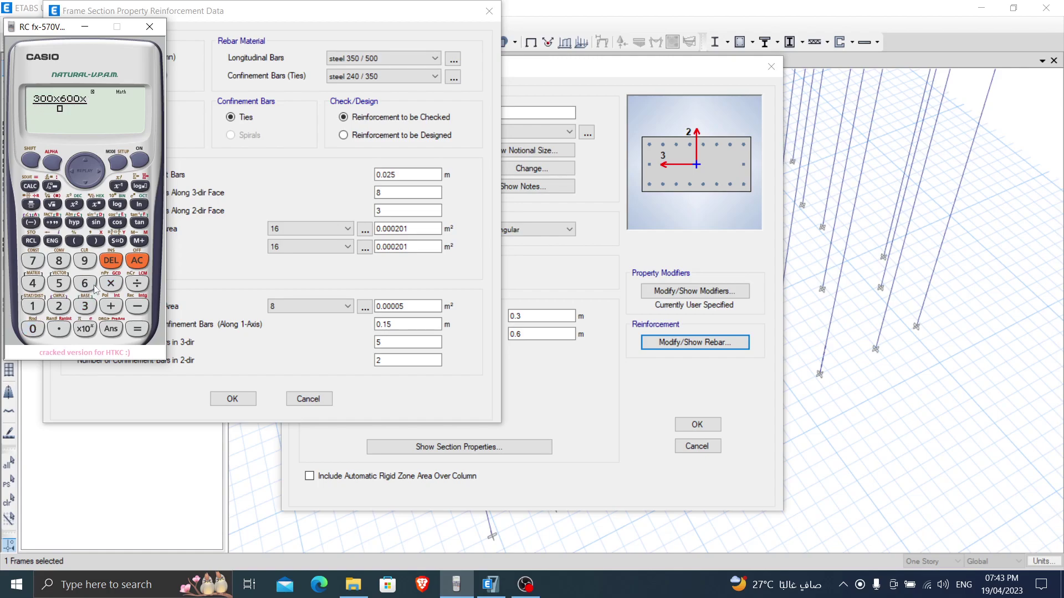
pyautogui.write('.25')
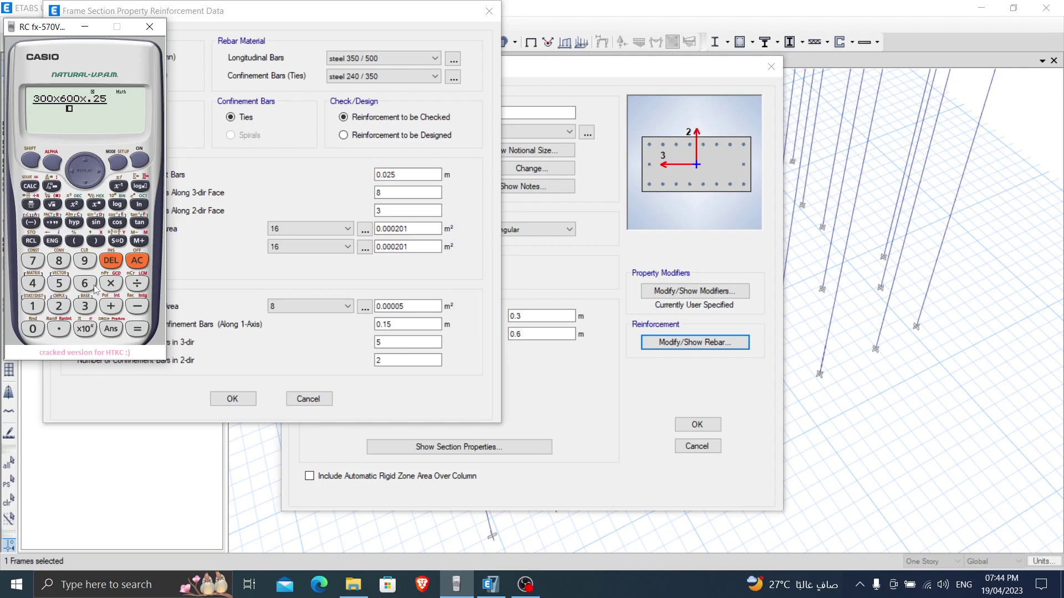
pyautogui.press('Left')
pyautogui.press('Left')
pyautogui.write('0')
pyautogui.write('01')
pyautogui.press('Return')
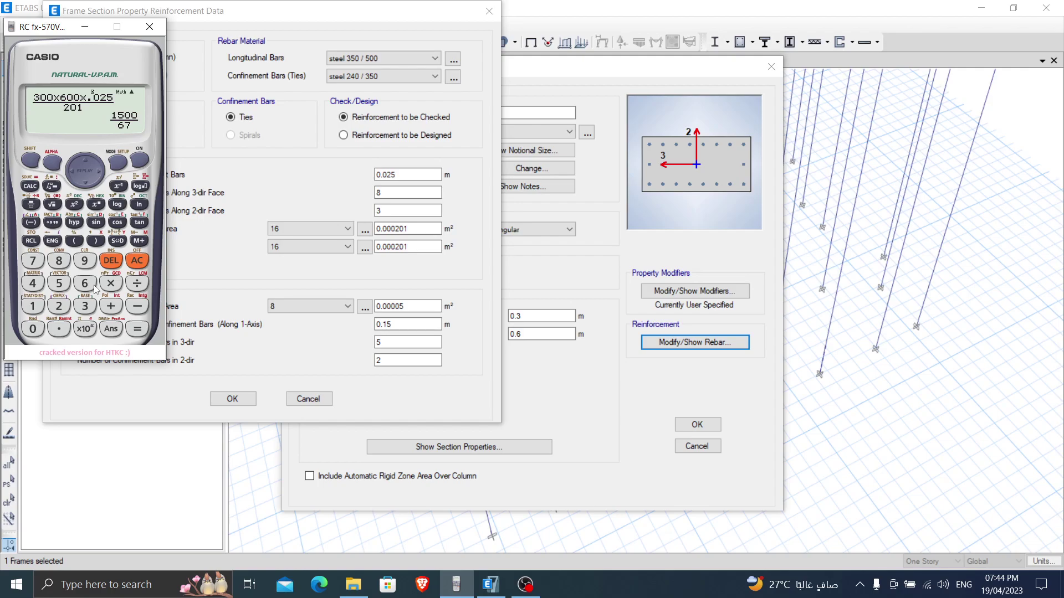
pyautogui.click(118, 240)
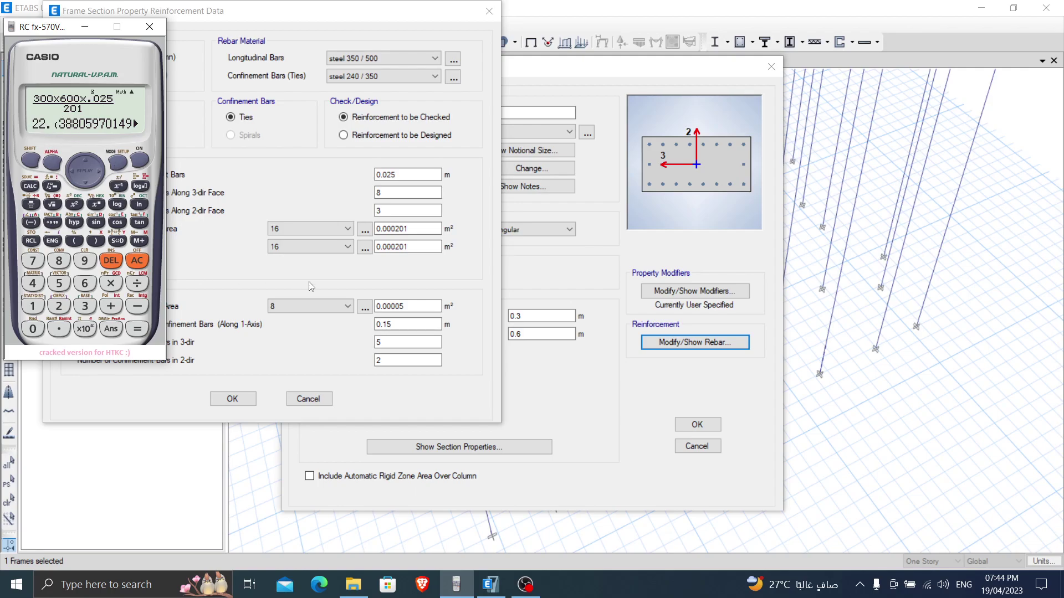
# Step: Set both the longitudinal bar size and the corner bar size of the copied section to 18
pyautogui.click(347, 229)
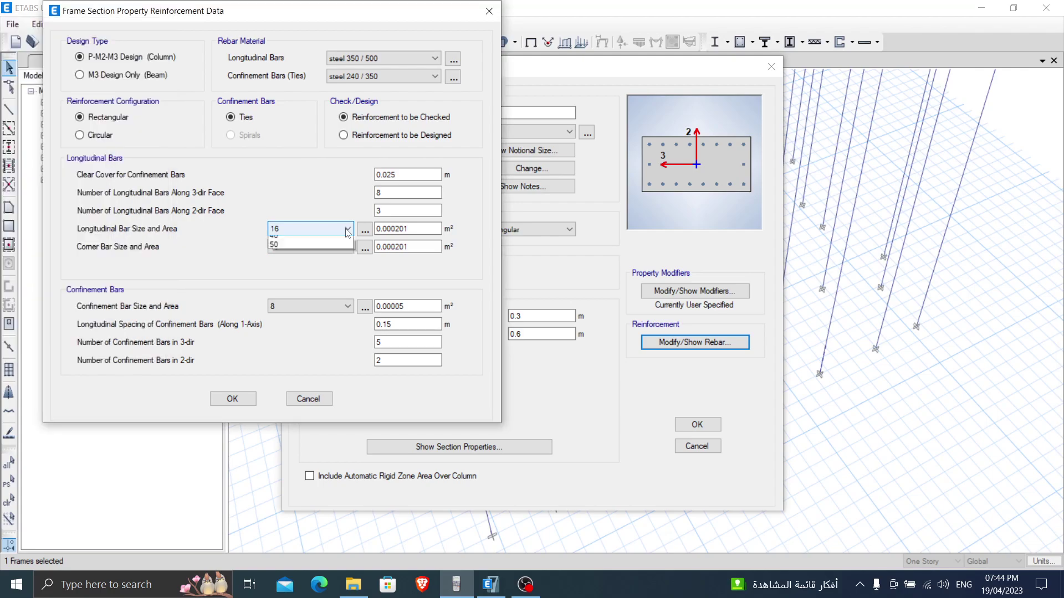
pyautogui.click(320, 256)
pyautogui.click(318, 252)
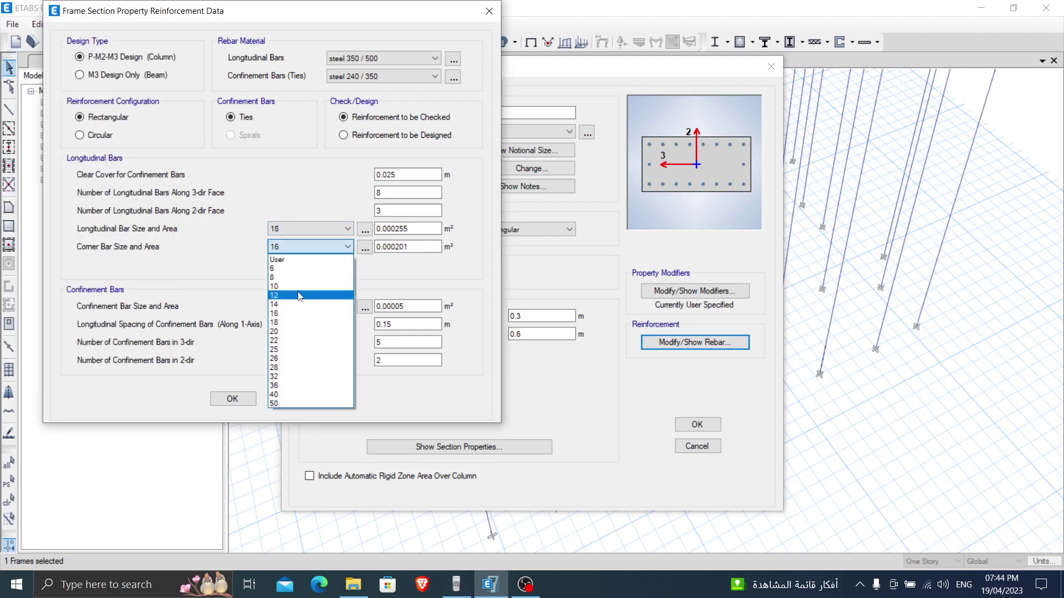
pyautogui.click(310, 319)
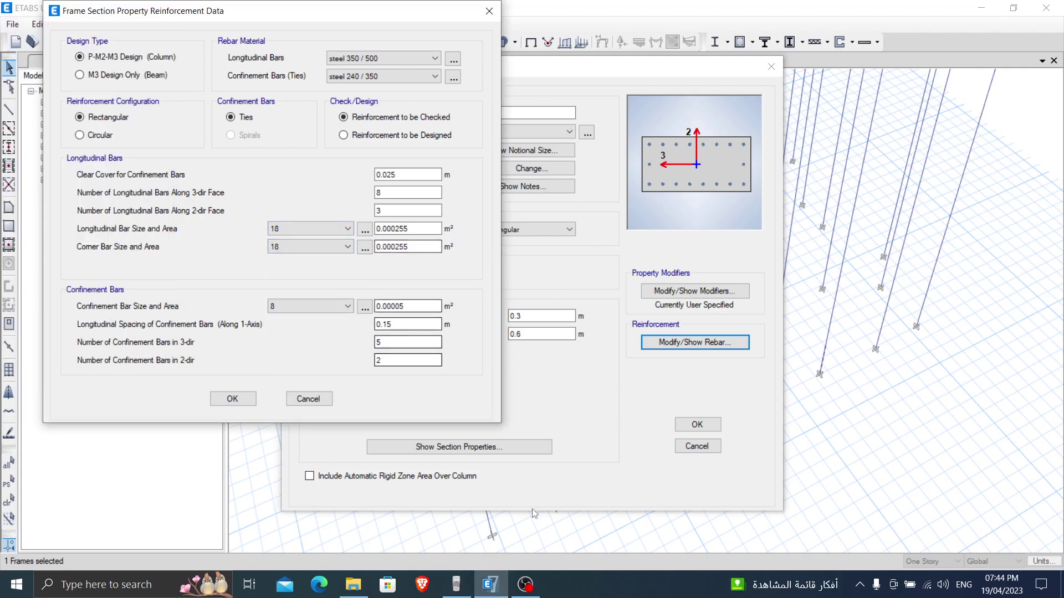
# Step: Recompute the bar count in the calculator with a bar area of 255 as a decimal, and return to the reinforcement data
pyautogui.click(456, 584)
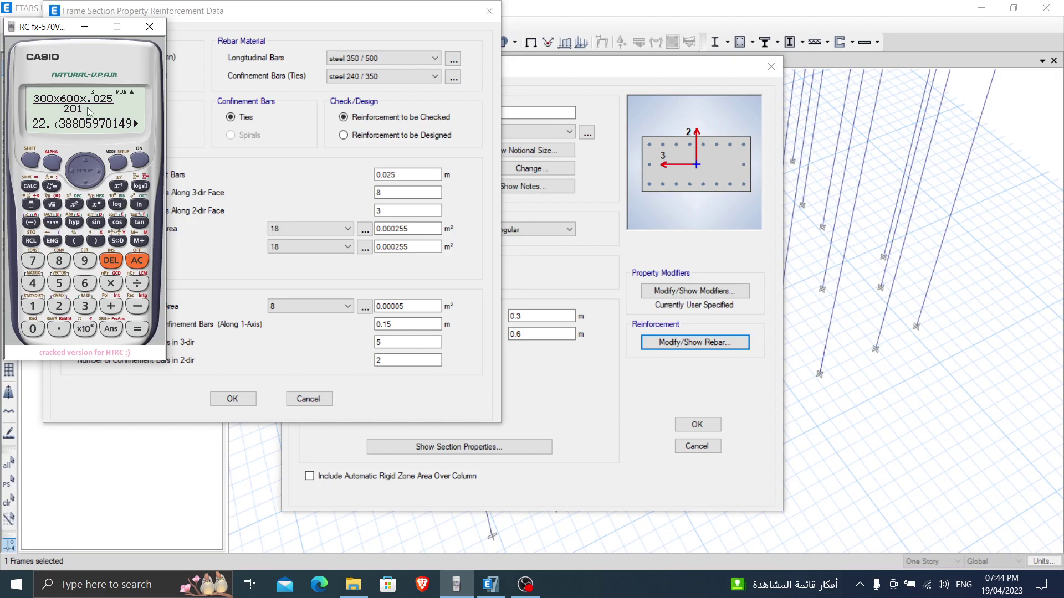
pyautogui.click(84, 156)
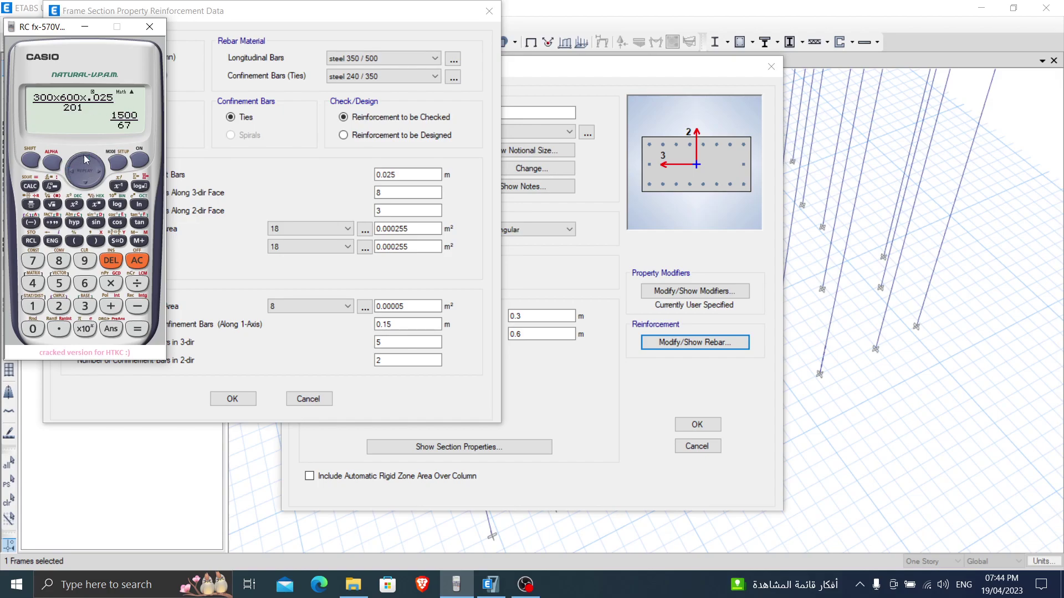
pyautogui.click(72, 174)
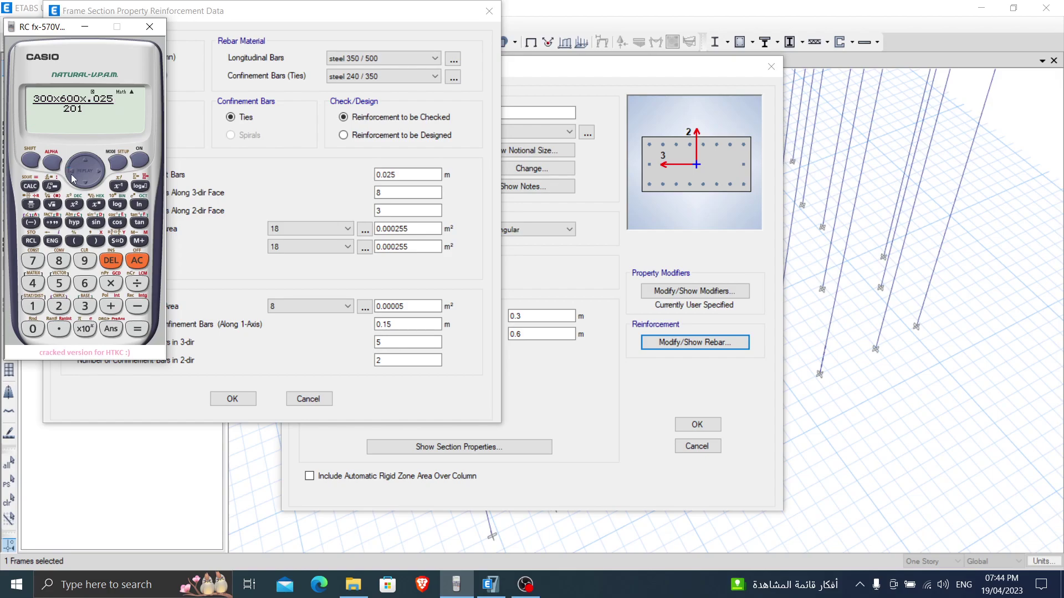
pyautogui.press('BackSpace')
pyautogui.press('BackSpace')
pyautogui.write('5')
pyautogui.press('Return')
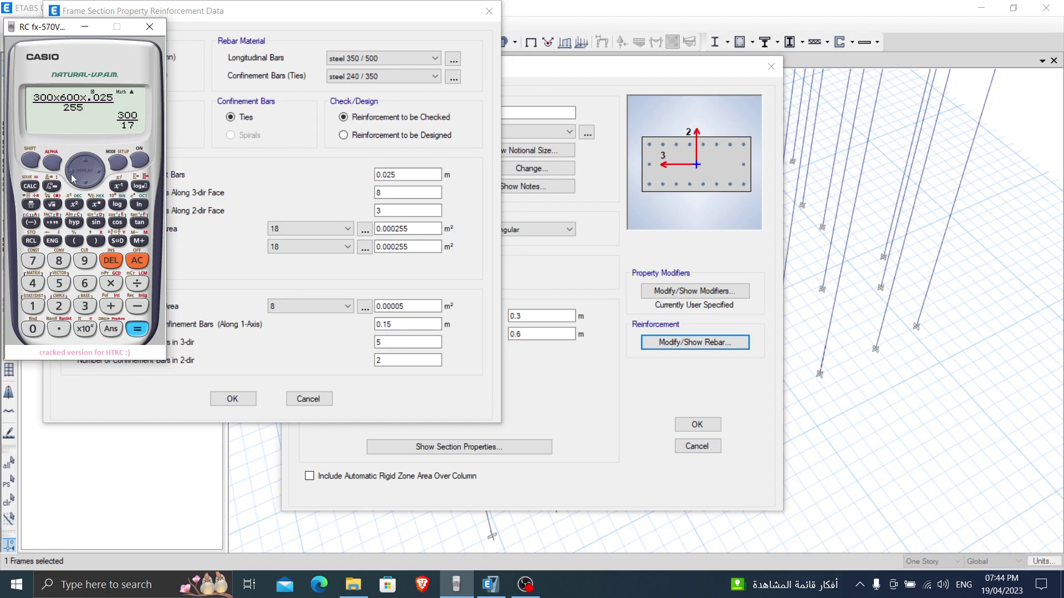
pyautogui.click(118, 241)
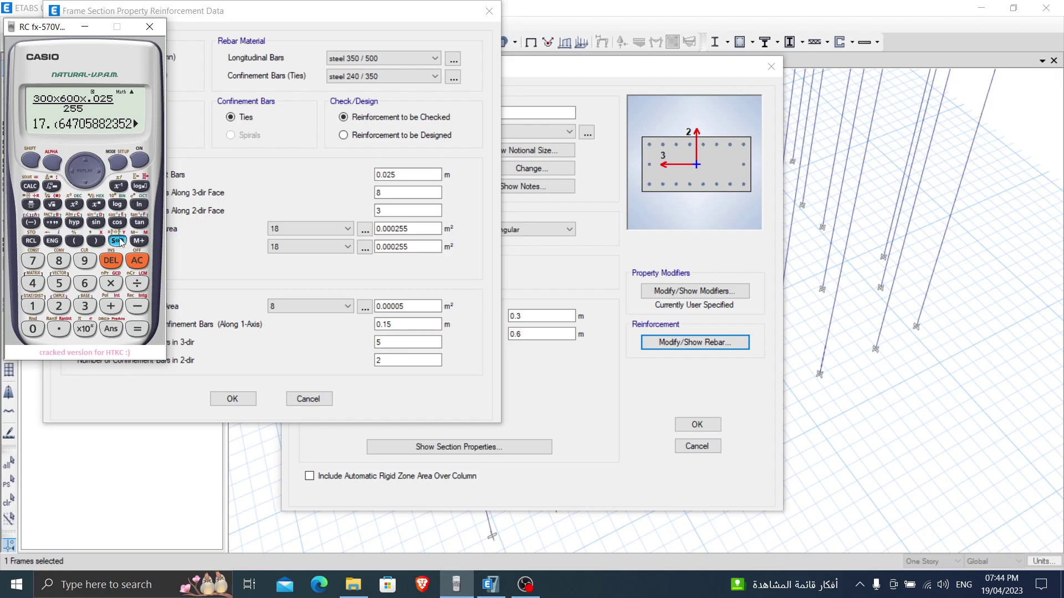
pyautogui.click(120, 241)
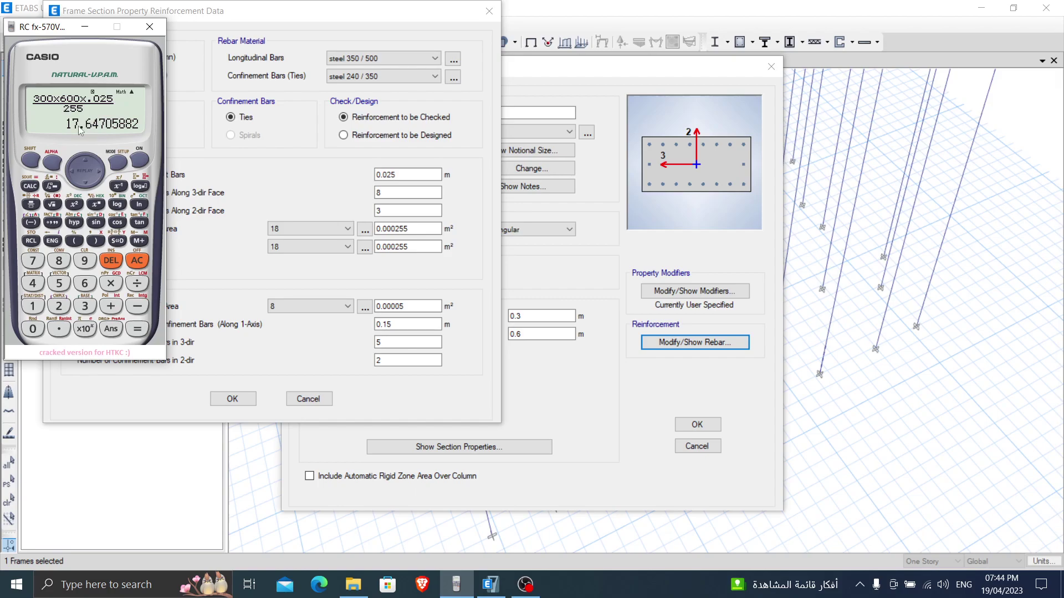
pyautogui.click(85, 26)
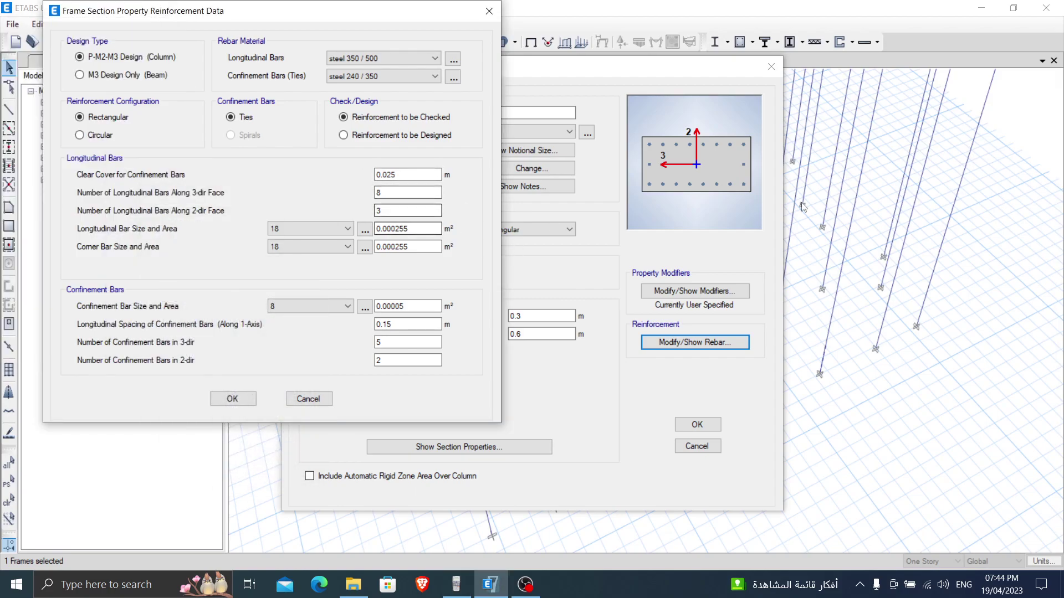